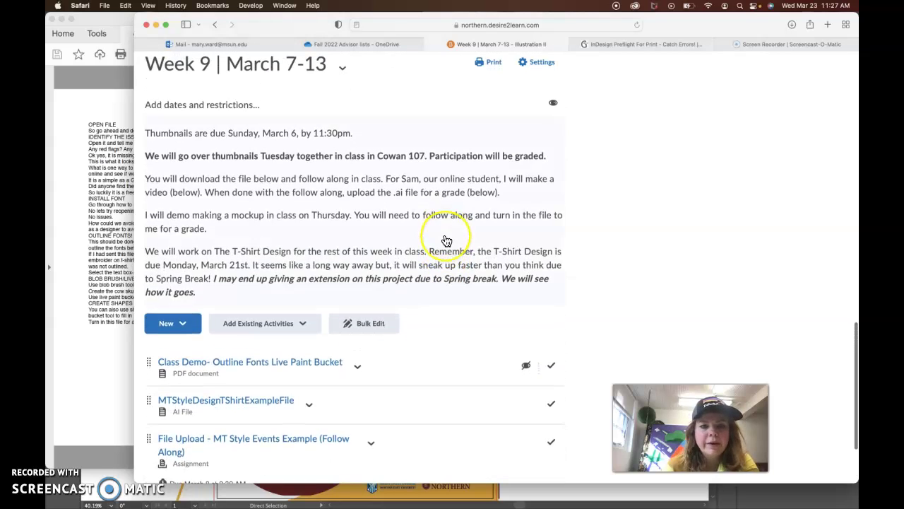
- Download the MTStyleDesignTShirtExampleFile AI file from the Week 9 content page
scroll(446, 240, down, 1)
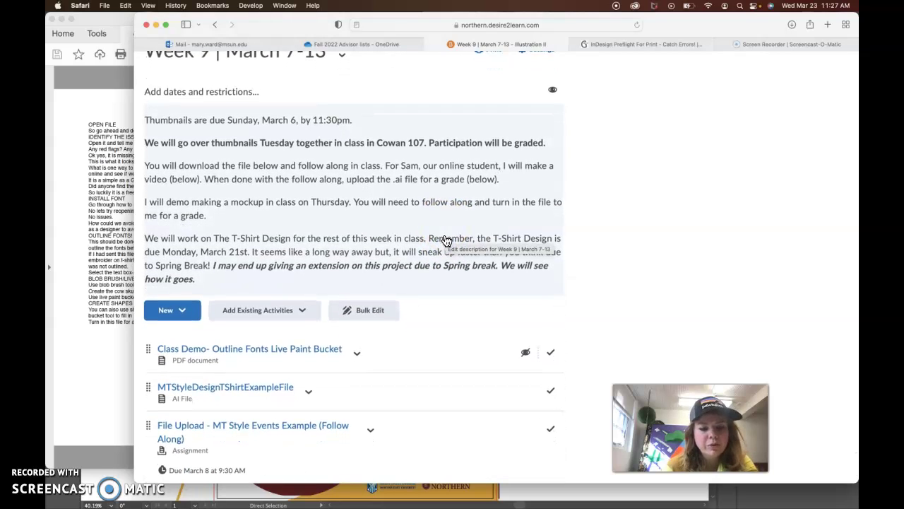
scroll(443, 245, down, 1)
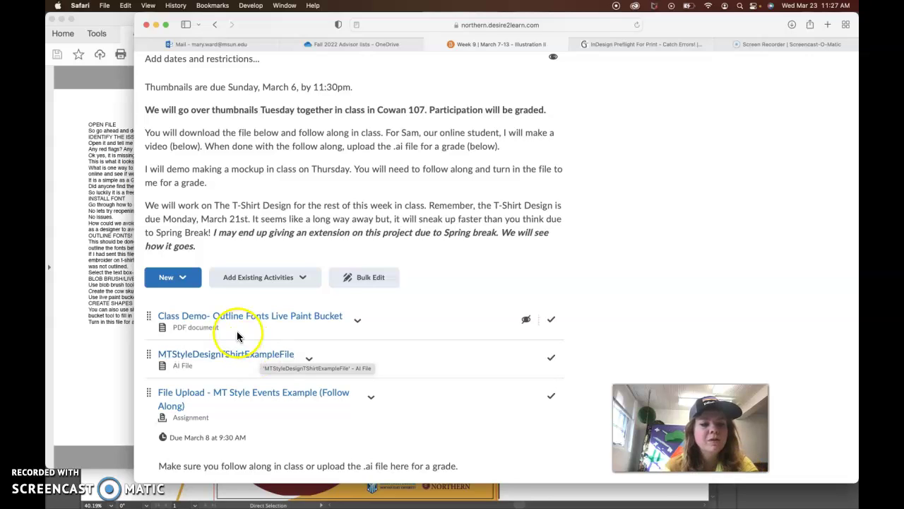
click(307, 364)
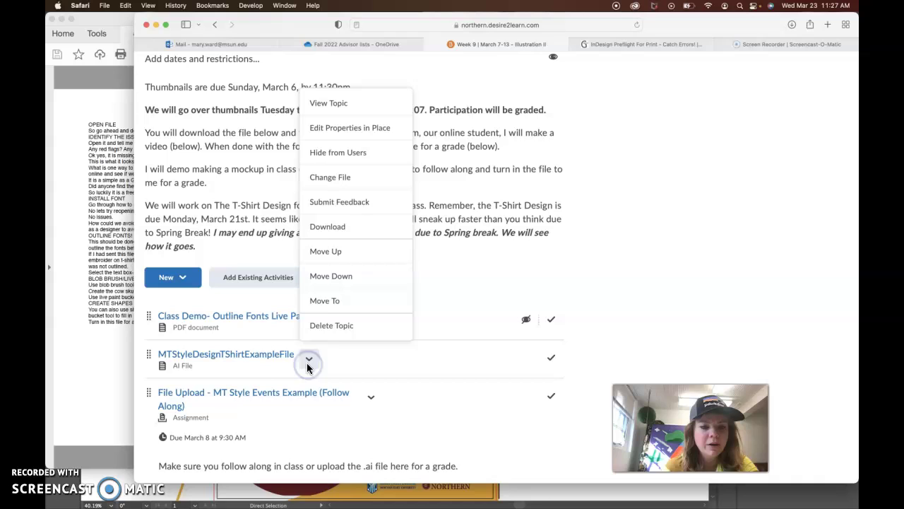
click(328, 230)
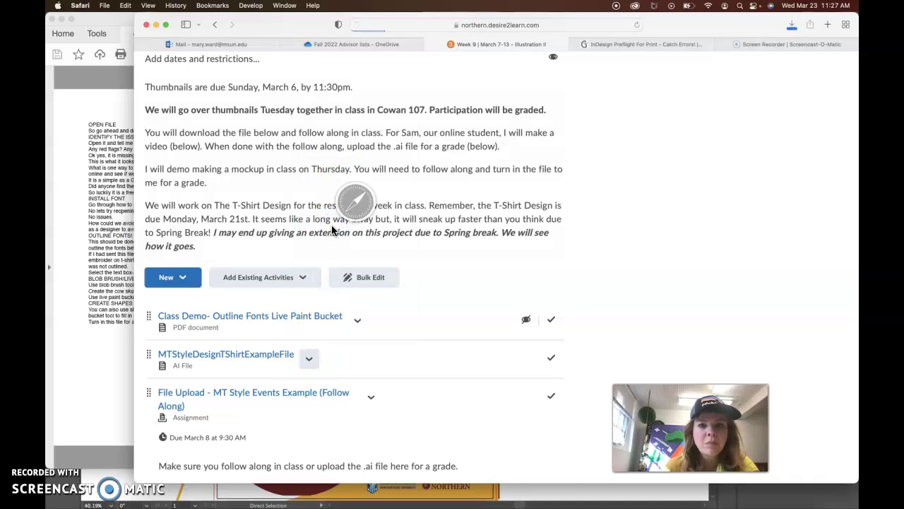
mouse_move(693, 505)
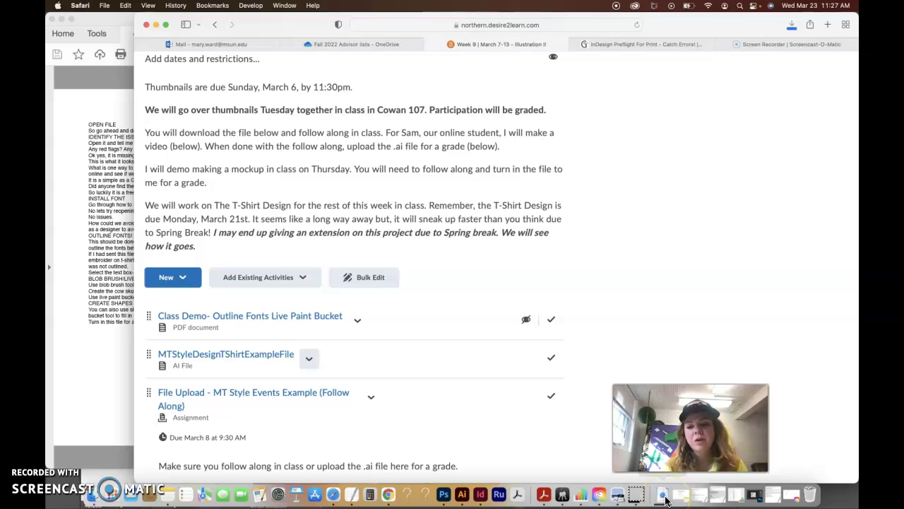
- Open the downloaded T-shirt example file in Illustrator from the Downloads stack
click(666, 501)
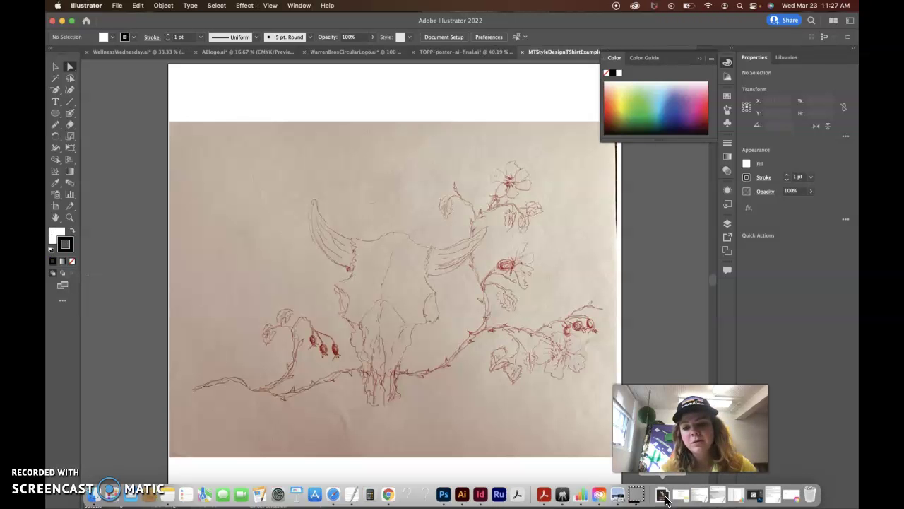
click(663, 495)
click(664, 472)
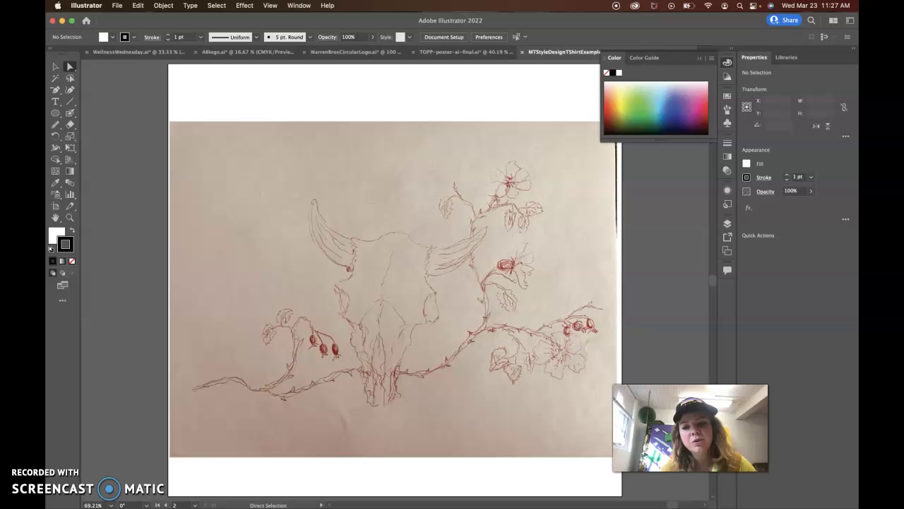
- Zoom out to the MONTANA artboard, select the title to check its font, then hide Illustrator
click(698, 58)
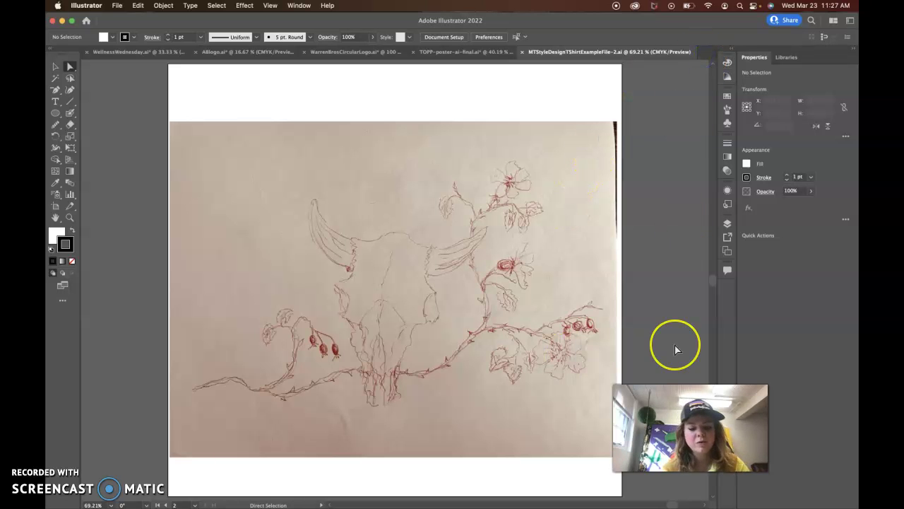
key(super+minus)
key(super+minus)
key(super+minus)
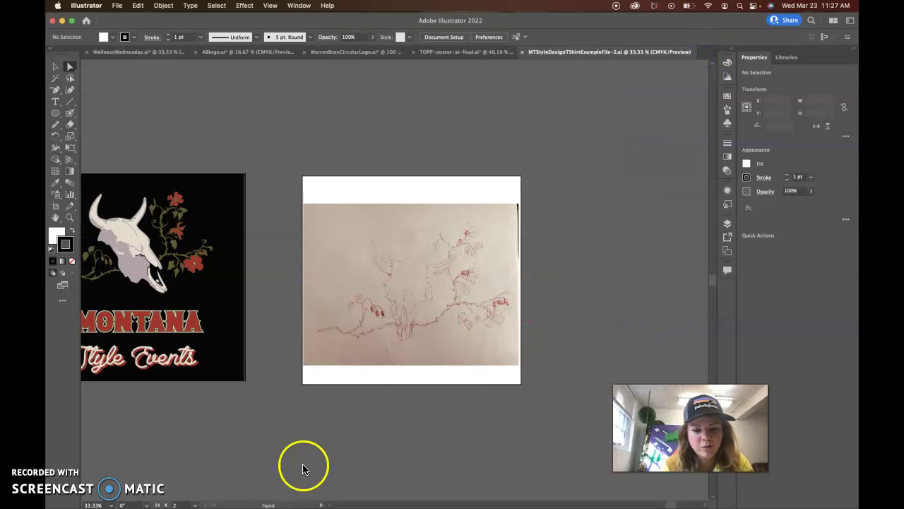
drag(285, 474, 430, 474)
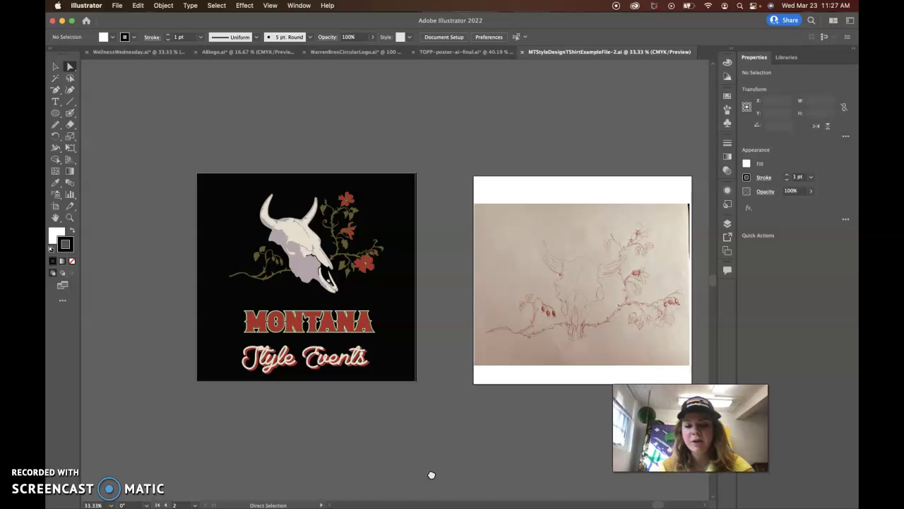
click(315, 329)
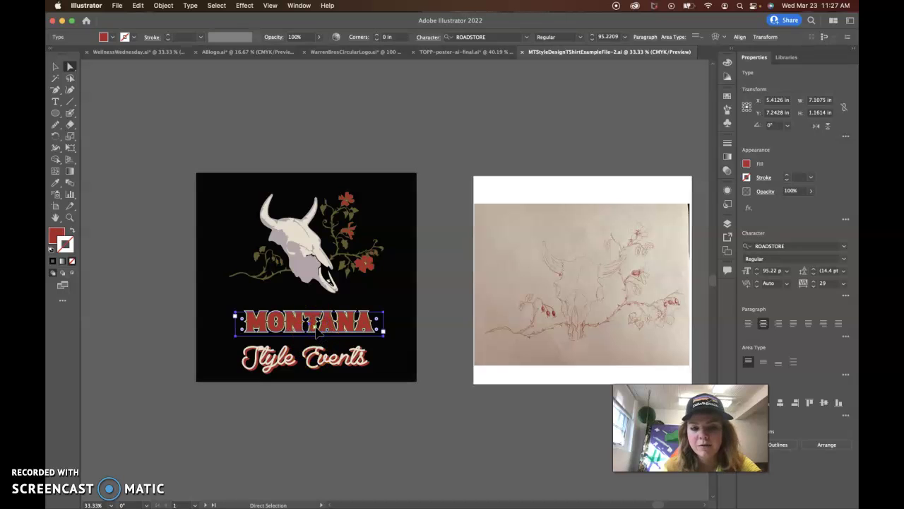
click(319, 330)
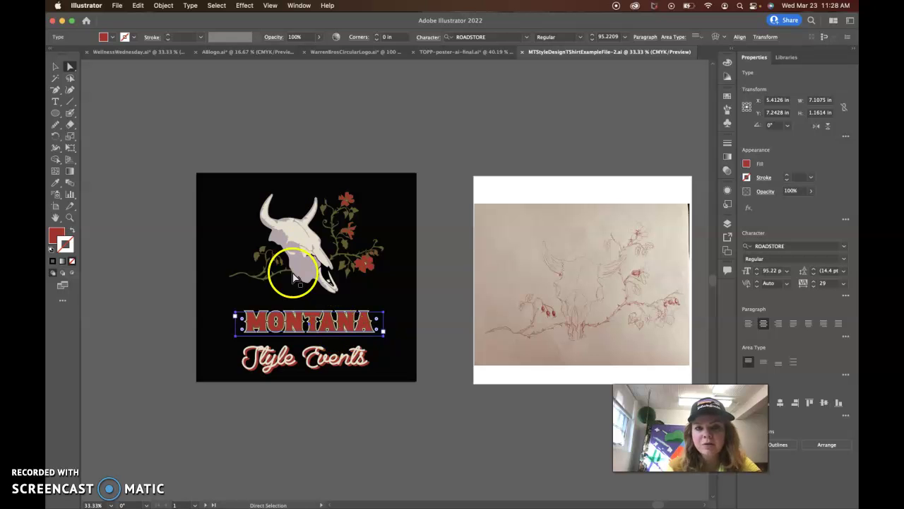
click(63, 22)
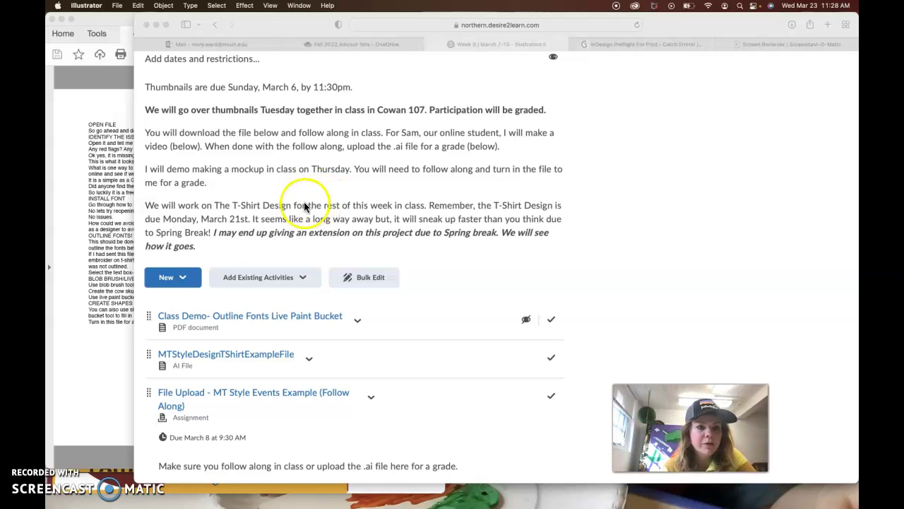
- Search Google for 'roadstore font' and download Roadstore from its dafont.com page
click(77, 218)
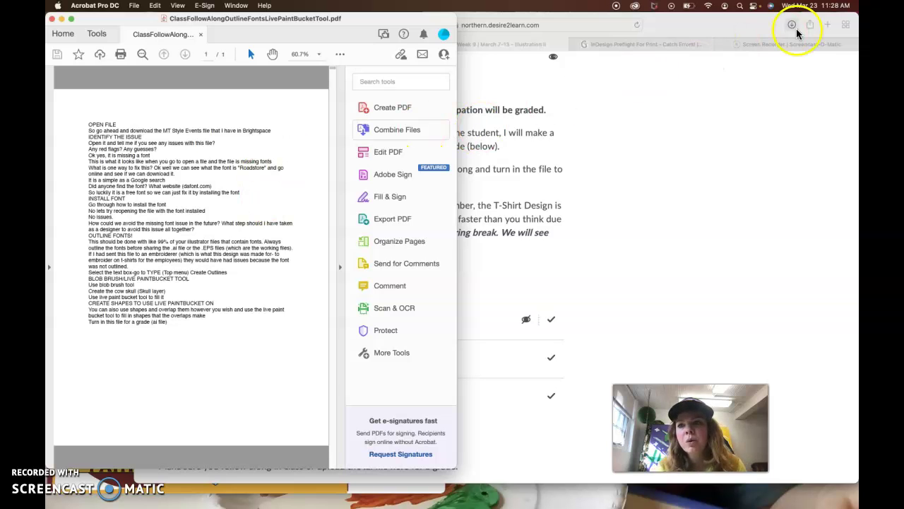
click(828, 29)
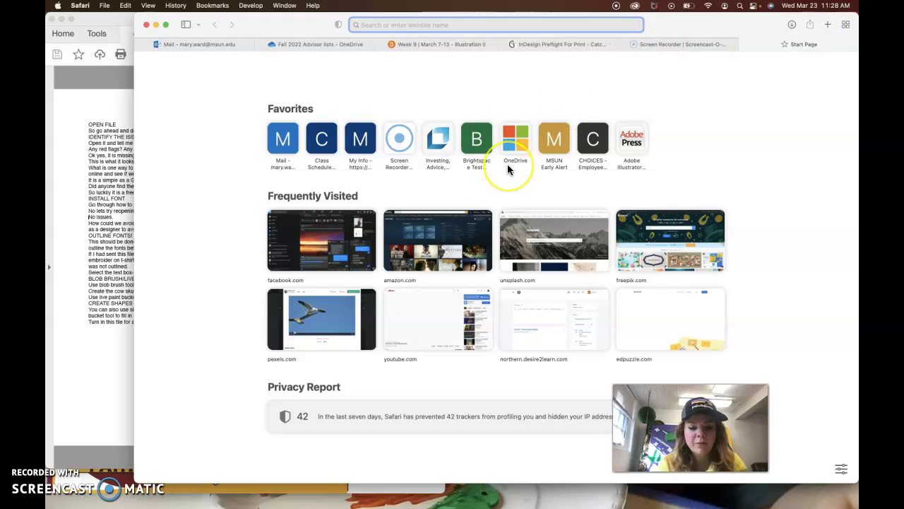
text(roadstore font)
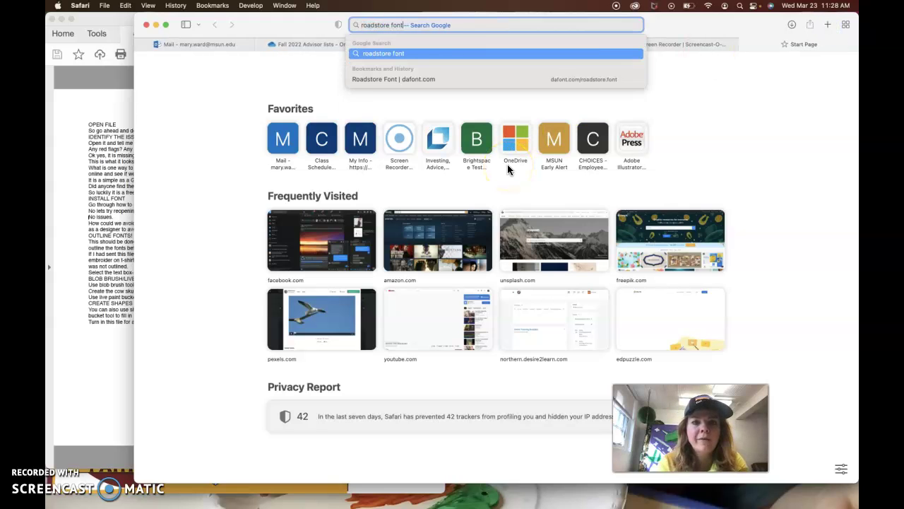
key(Return)
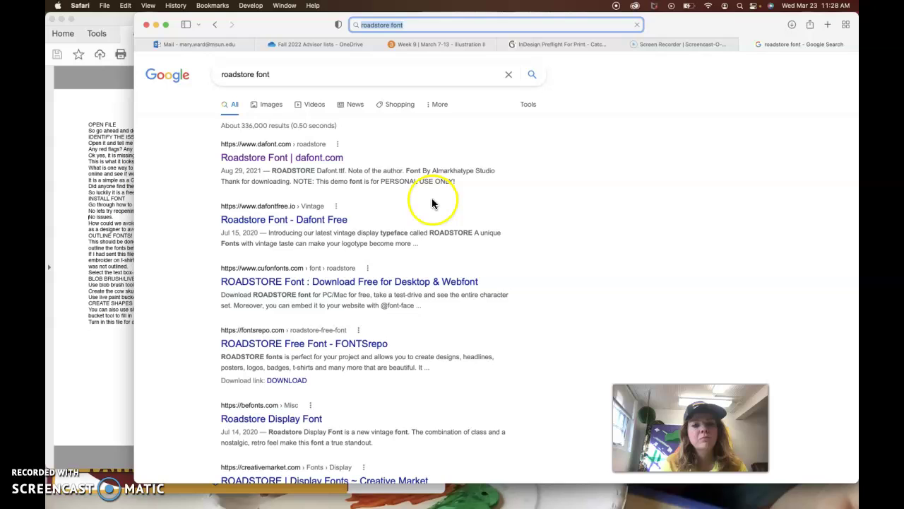
click(305, 164)
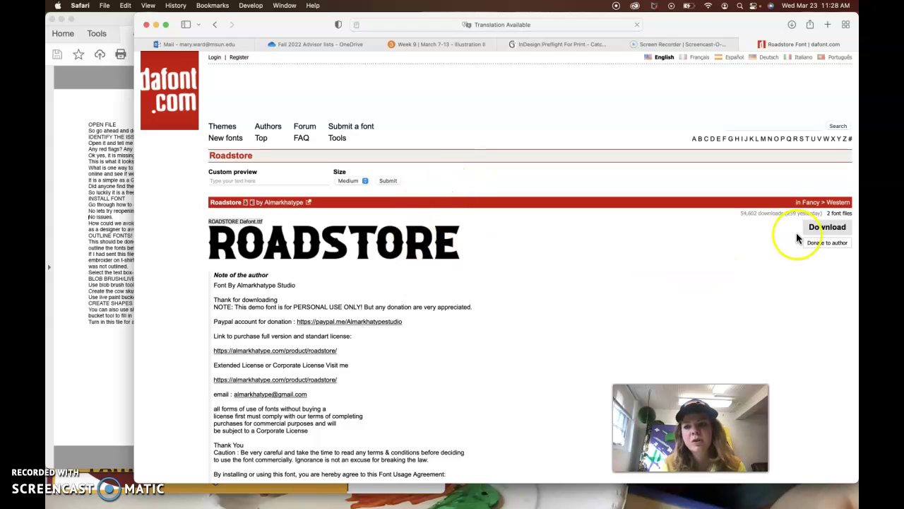
click(824, 227)
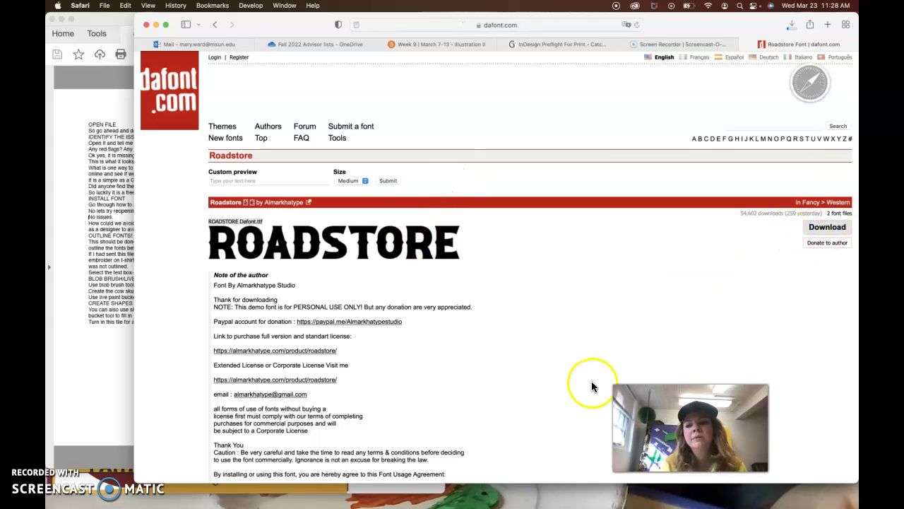
- Open the roadstore font folder inside Downloads in Finder
click(654, 494)
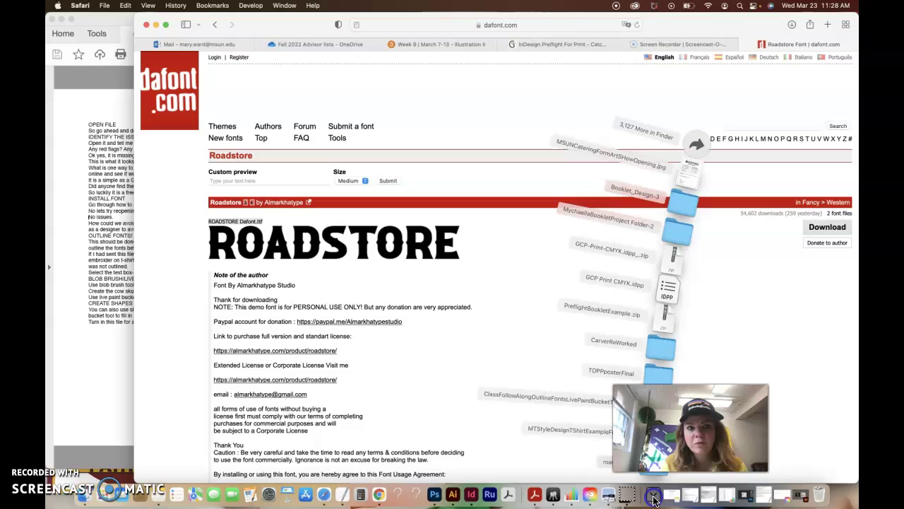
click(705, 123)
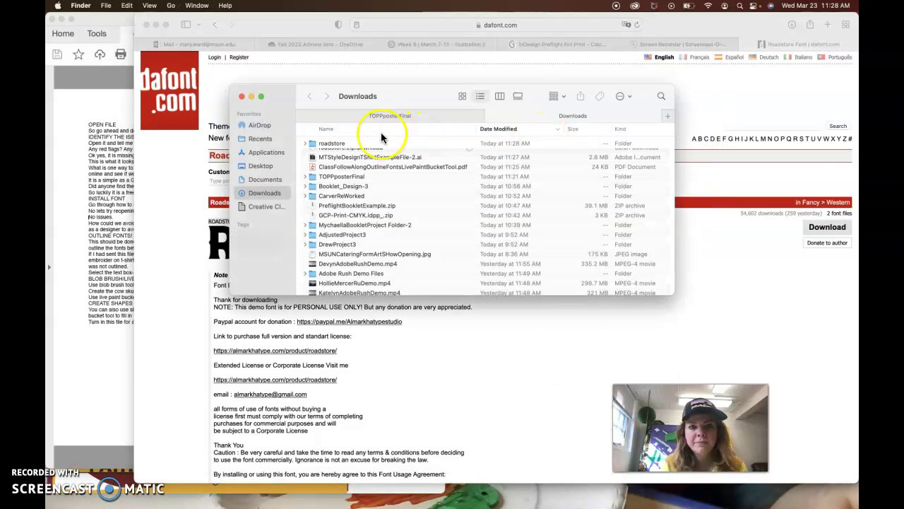
double_click(329, 144)
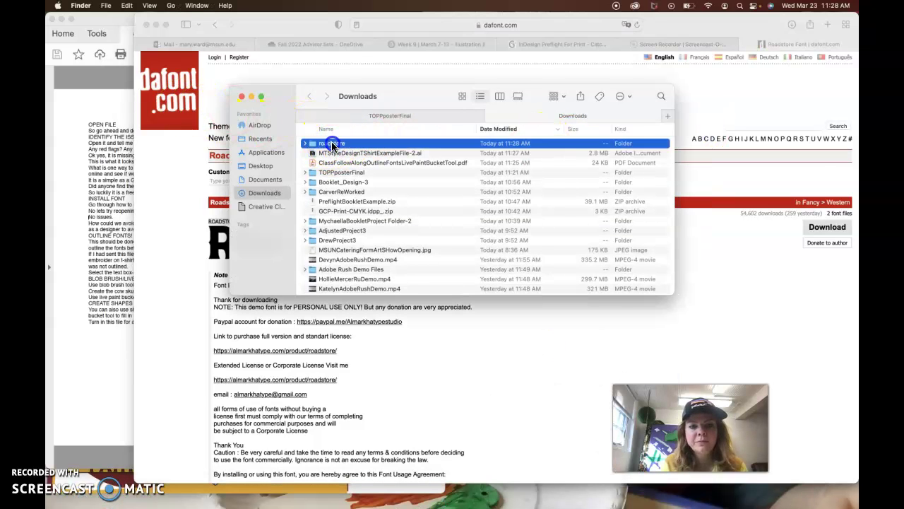
- Preview the Roadstore OTF and TTF files, install the font, and close Finder
click(339, 144)
double_click(339, 145)
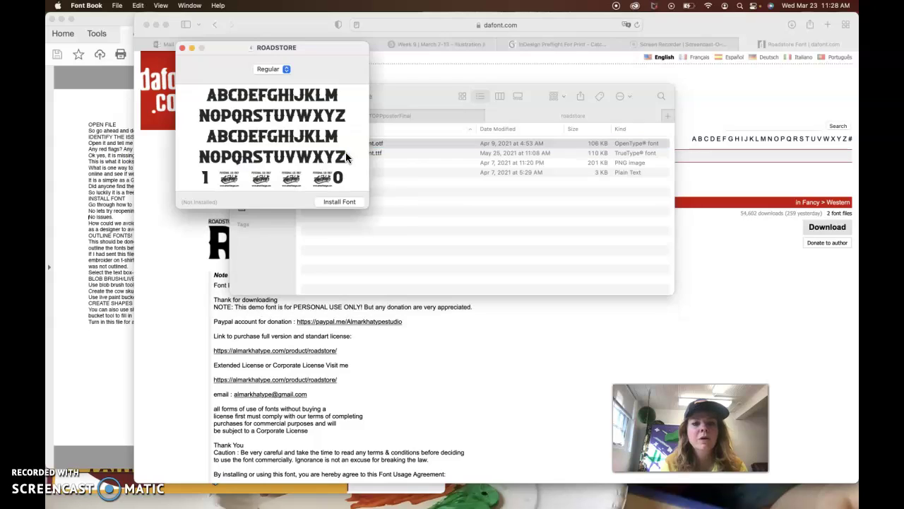
click(181, 48)
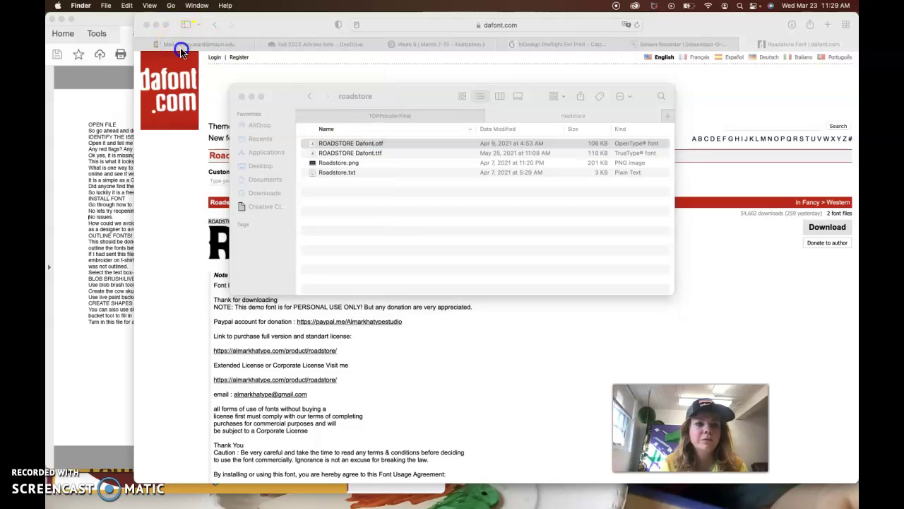
double_click(371, 154)
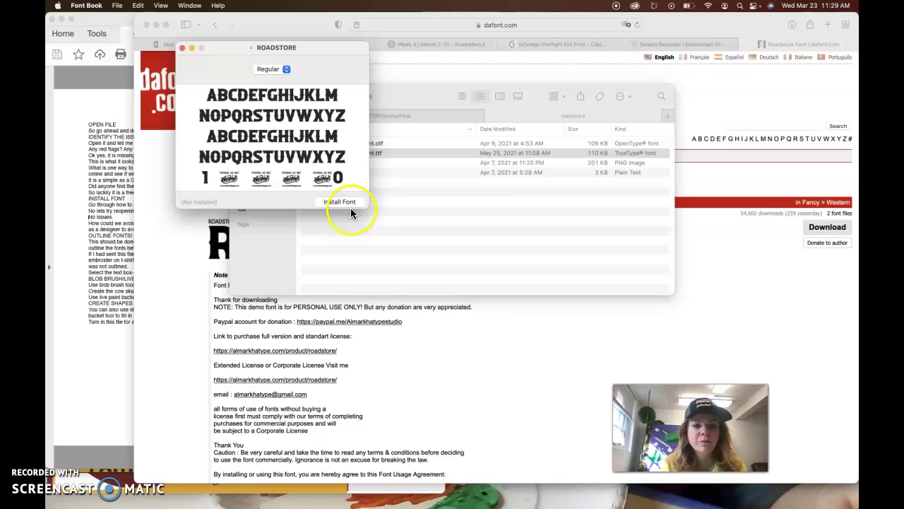
click(183, 47)
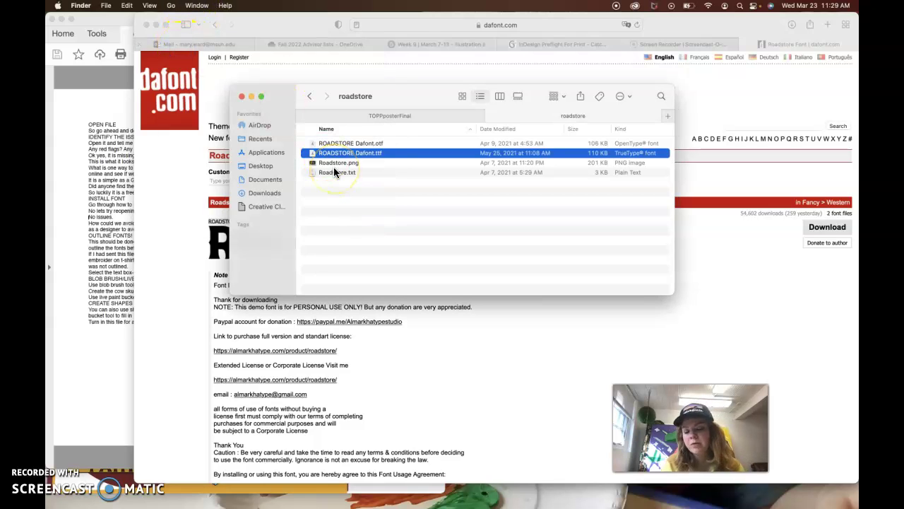
click(242, 95)
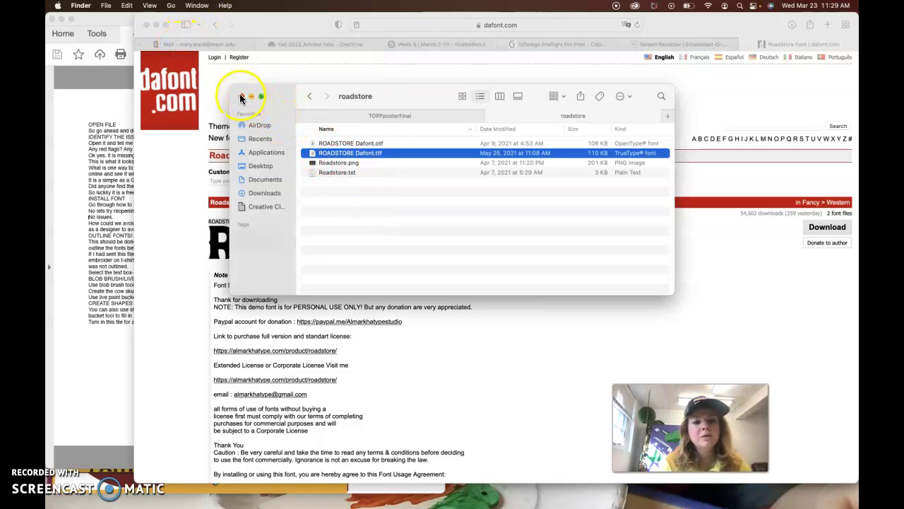
click(366, 148)
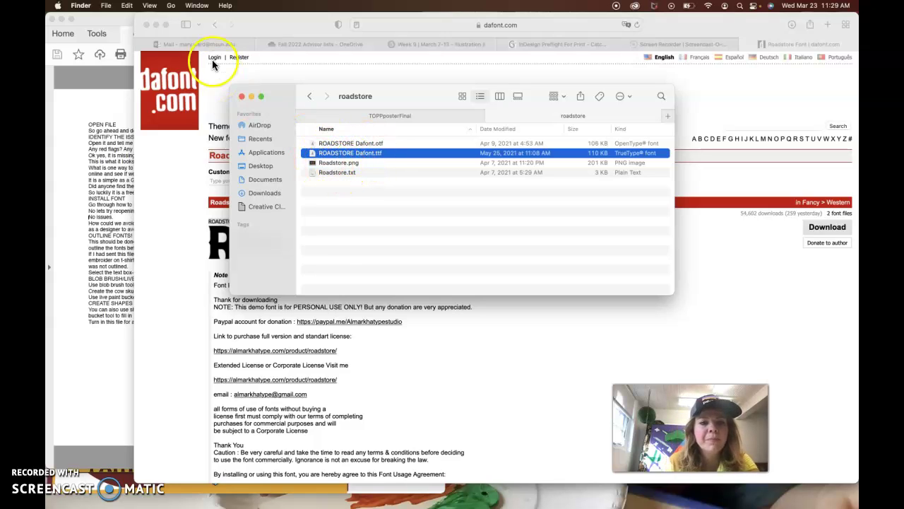
click(241, 96)
- Minimize the Illustrator T-shirt window to reveal the dafont Roadstore page
mouse_move(571, 497)
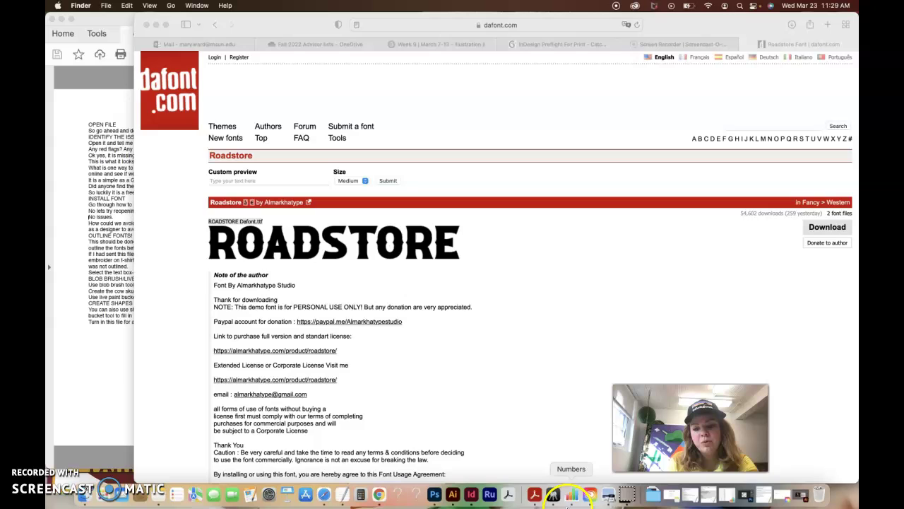
click(472, 496)
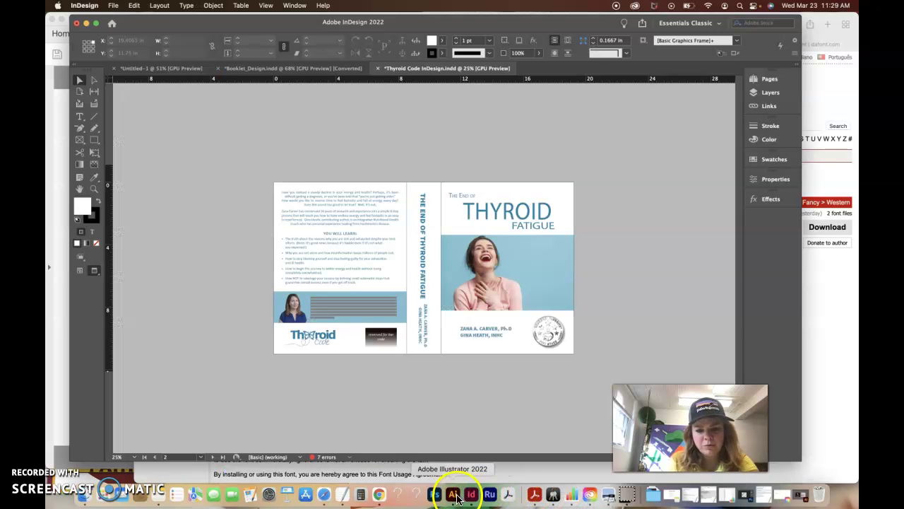
click(453, 496)
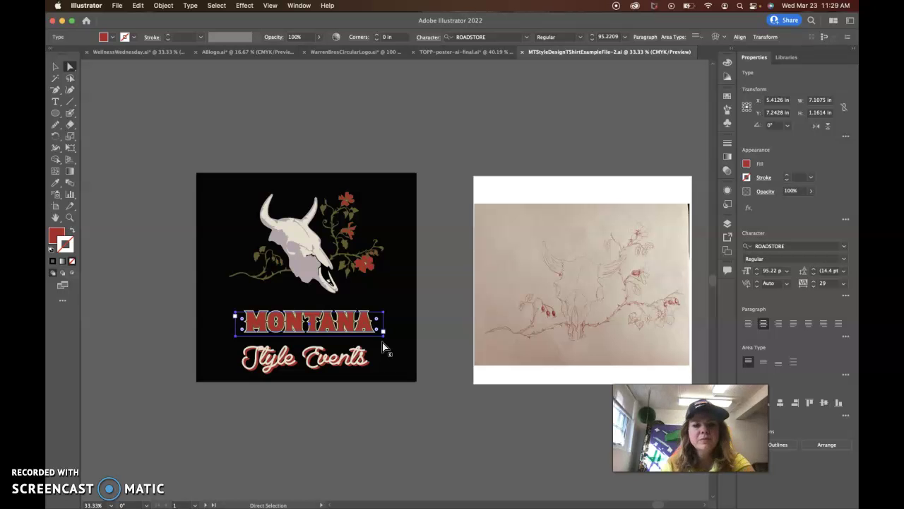
click(62, 20)
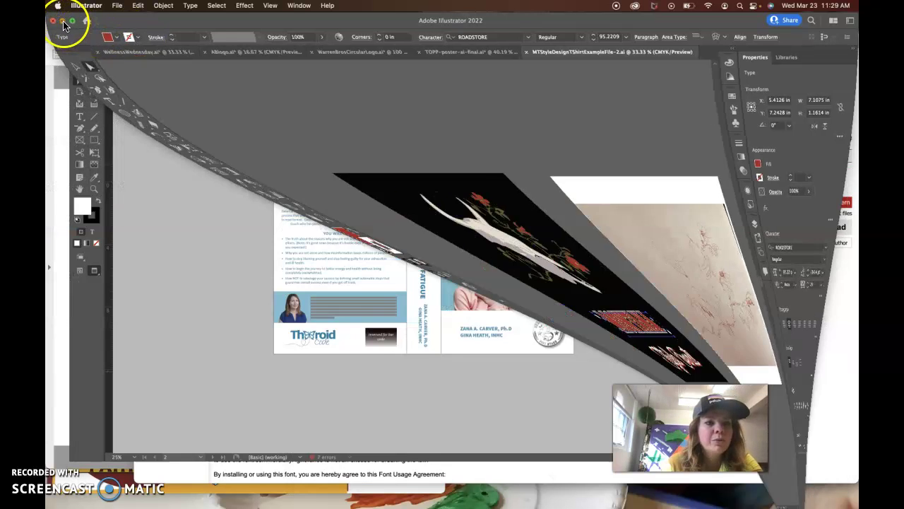
- Hide InDesign and bring the ClassFollowAlongOutlineFontsLivePaintBucketTool.pdf notes in front of Safari
click(89, 29)
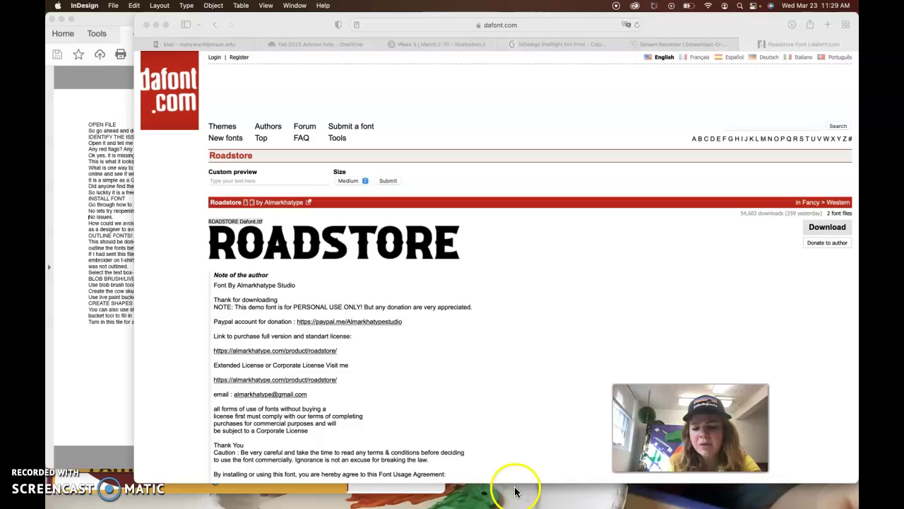
mouse_move(544, 505)
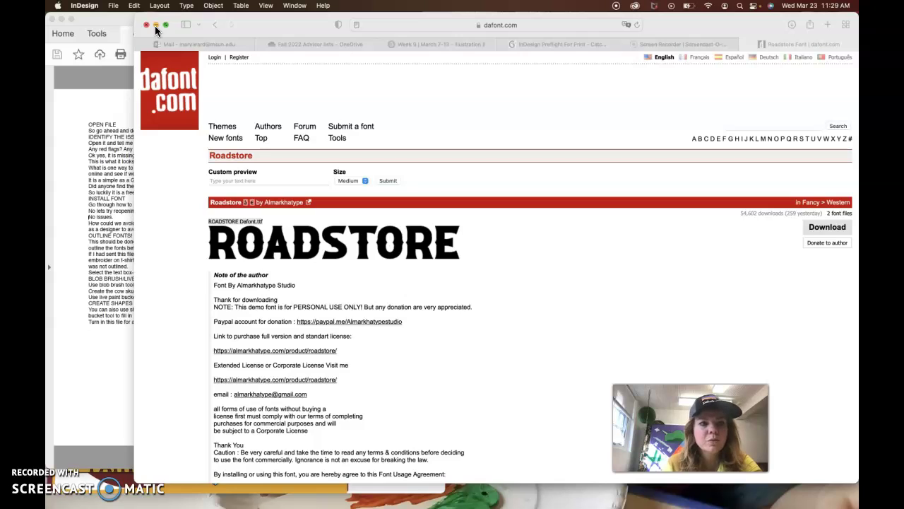
click(100, 79)
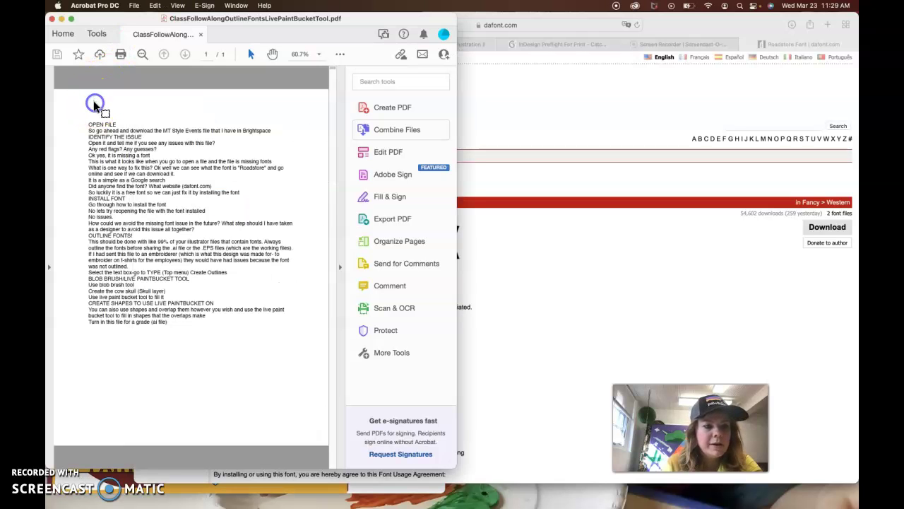
- Return to MTStyleDesignTShirtExampleFile-2.ai, with MONTANA now shown in Roadstore
click(98, 119)
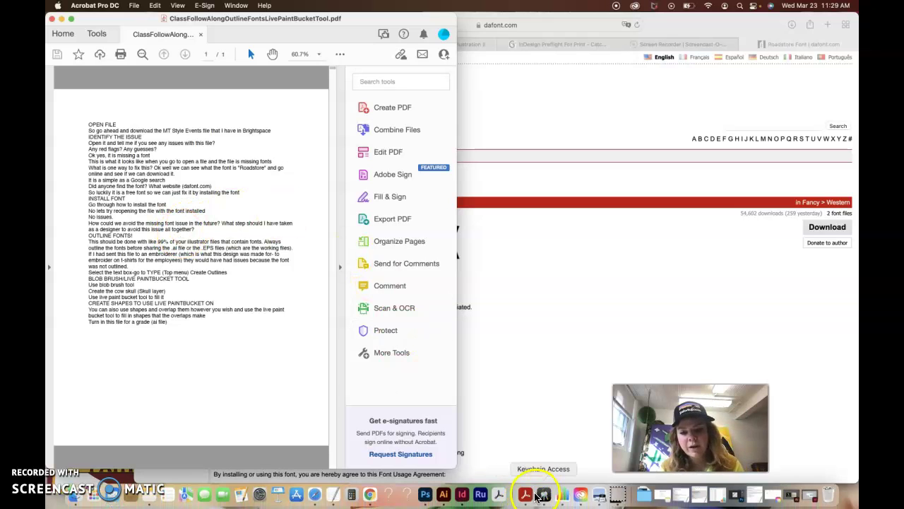
click(444, 495)
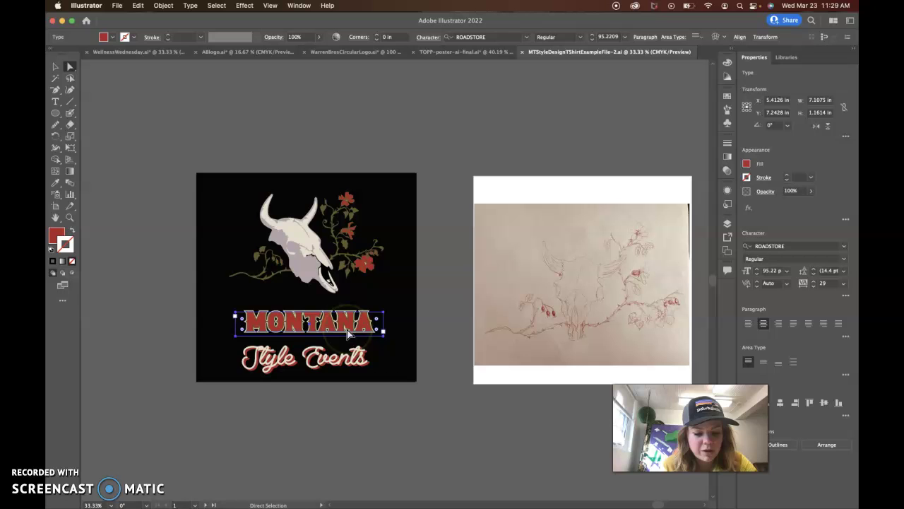
click(452, 391)
click(350, 323)
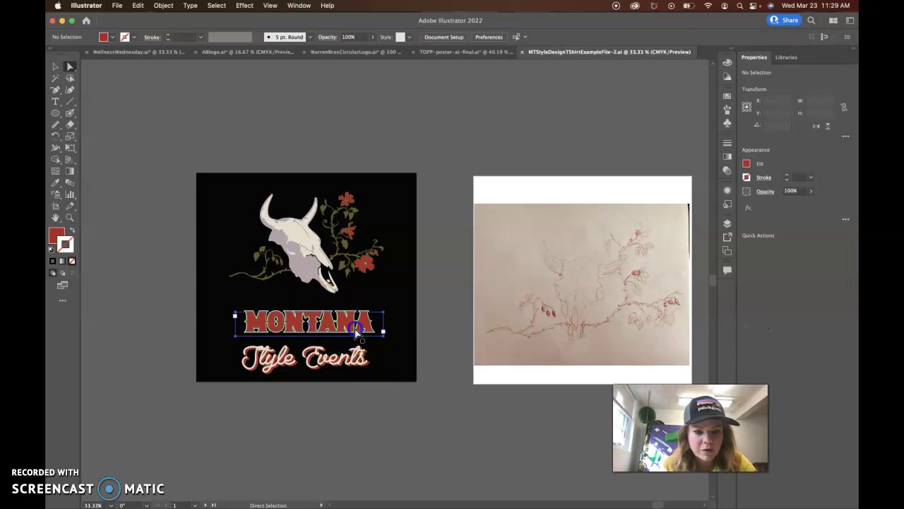
key(super+1)
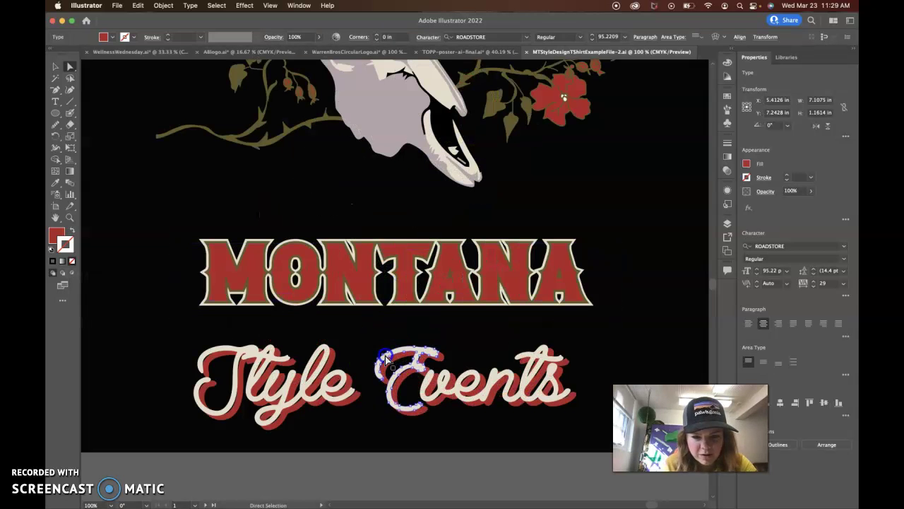
click(430, 378)
click(436, 407)
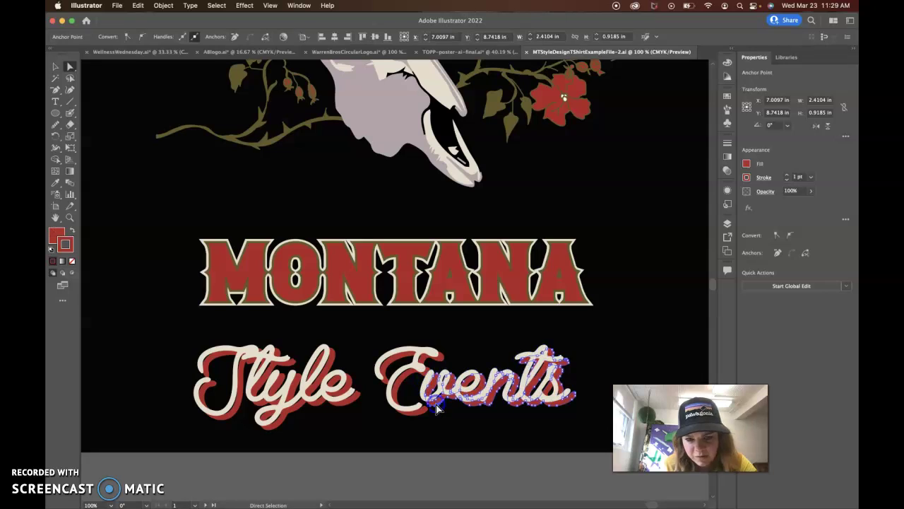
click(259, 285)
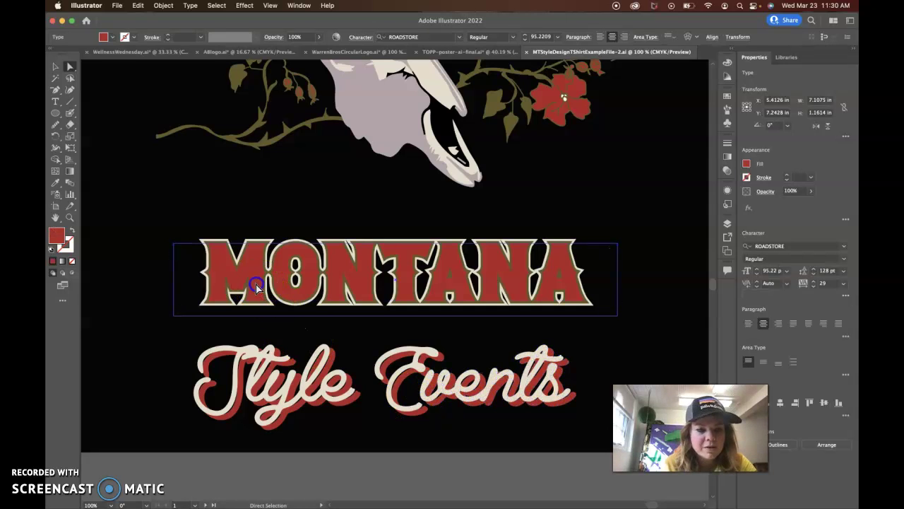
double_click(256, 283)
text(MAREYA)
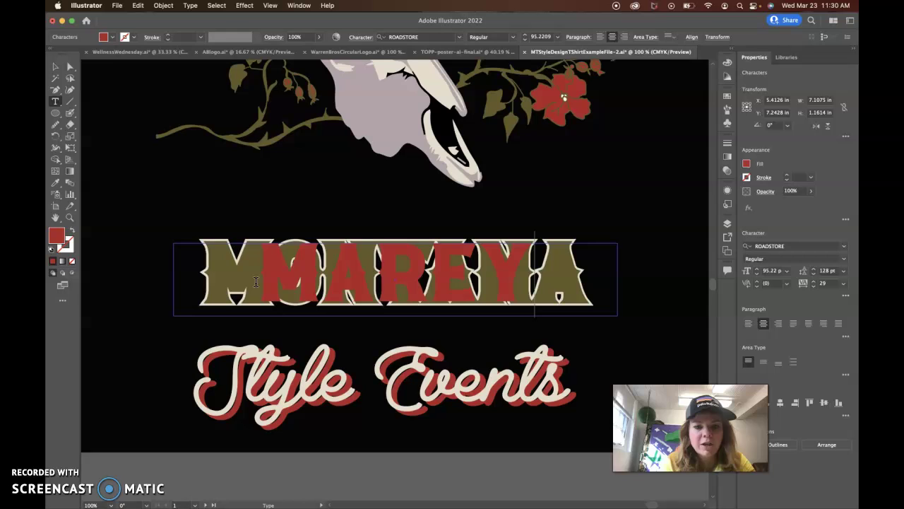
key(super+z)
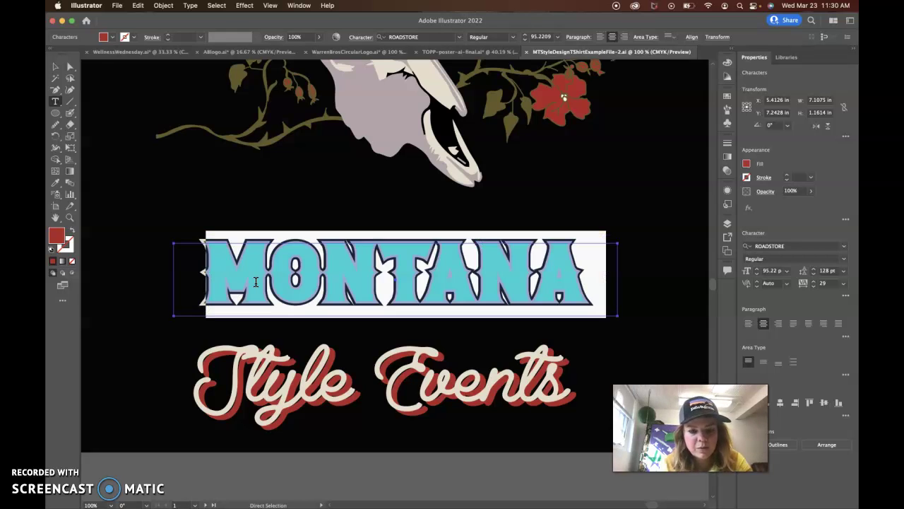
click(49, 67)
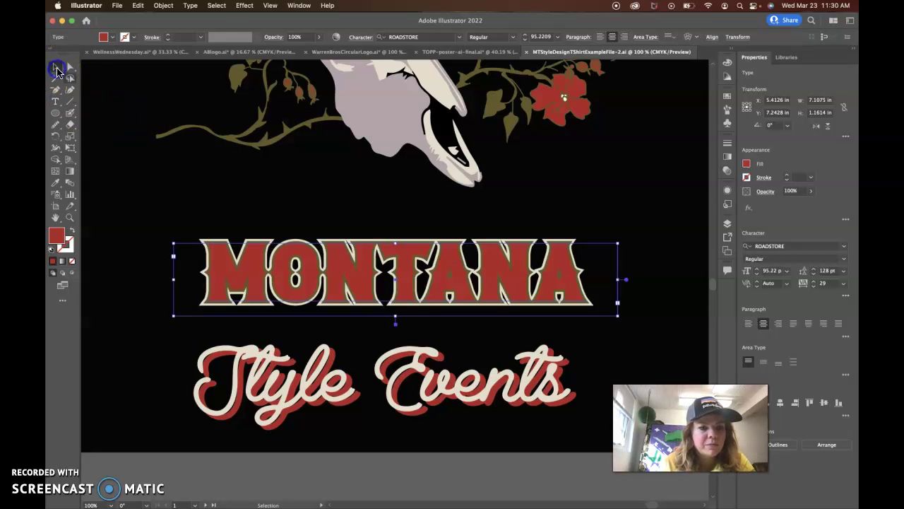
click(256, 270)
key(shift+Down)
key(shift+Down)
key(shift+Down)
key(shift+Down)
key(shift+Down)
key(shift+Down)
key(shift+Down)
key(shift+Down)
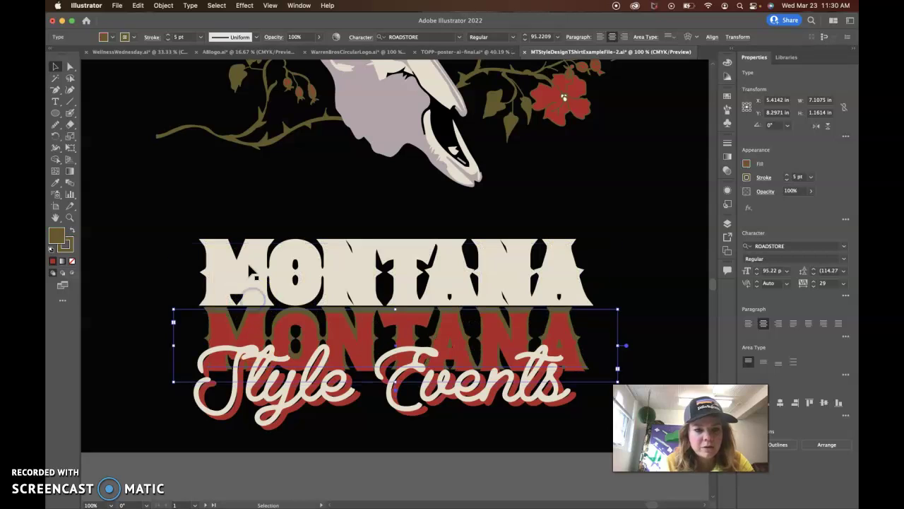
key(shift+Up)
key(shift+Up)
key(shift+Up)
key(shift+Up)
key(shift+Up)
key(shift+Up)
key(shift+Up)
key(shift+Up)
click(353, 270)
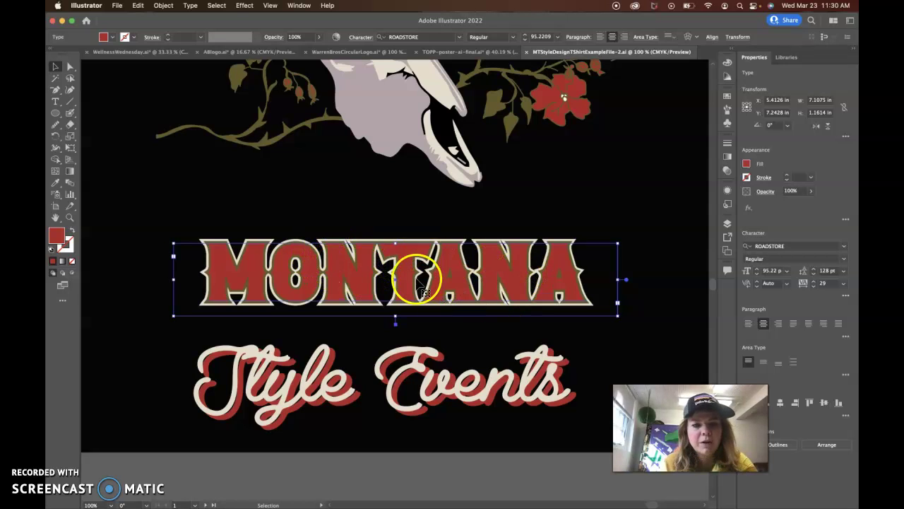
- Convert the front MONTANA text to outlines with Type > Create Outlines
click(190, 5)
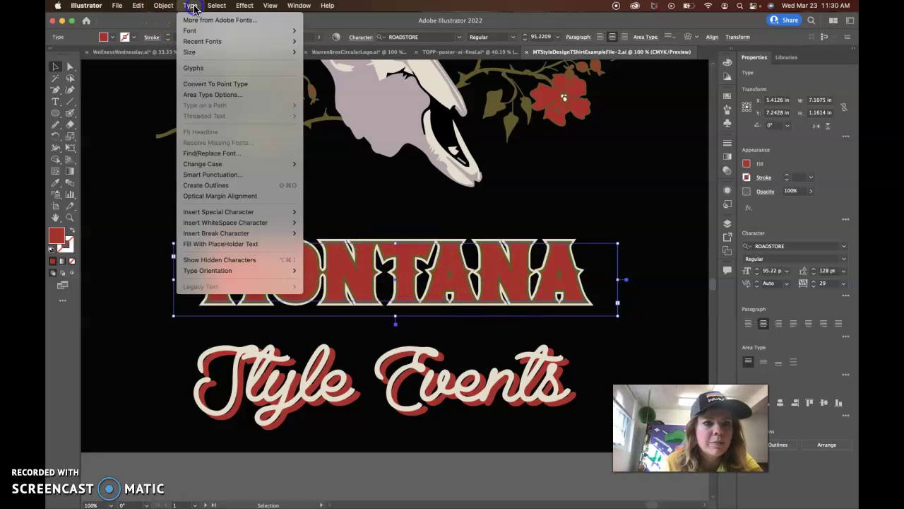
click(202, 188)
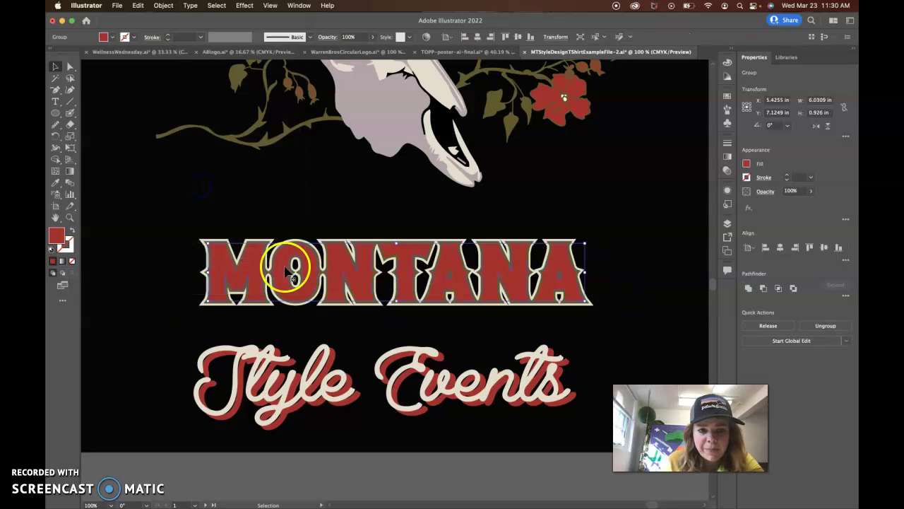
click(217, 242)
key(super+z)
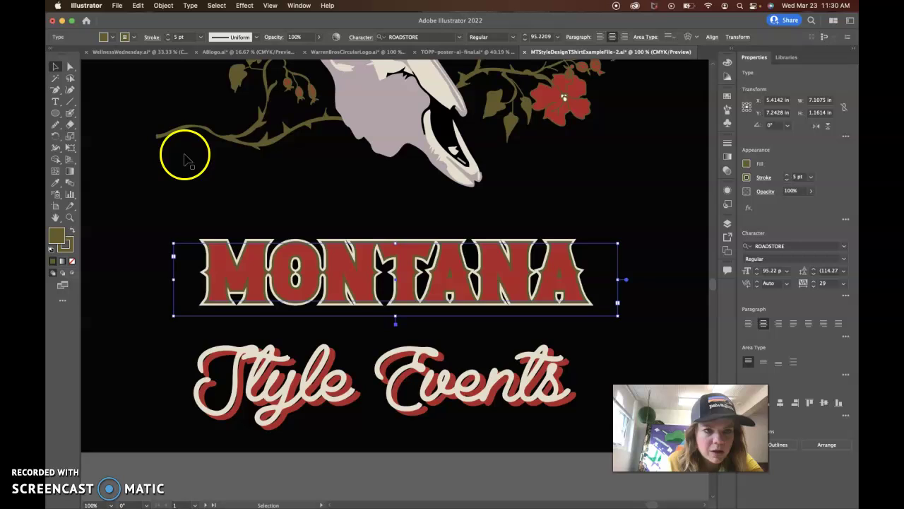
click(164, 5)
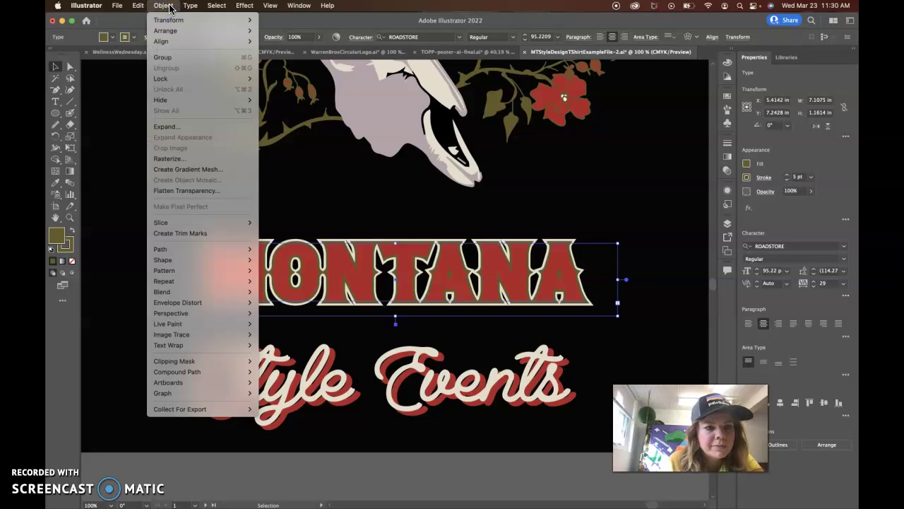
mouse_move(191, 8)
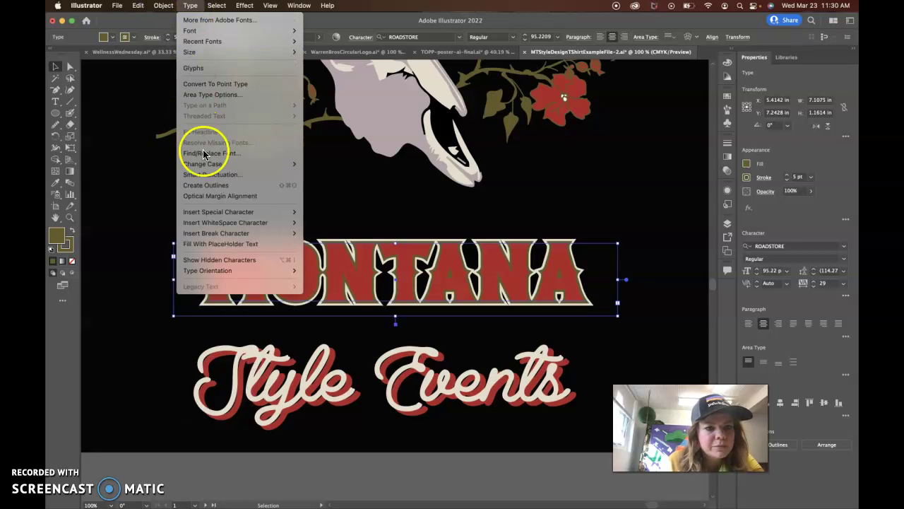
click(208, 183)
- Select the light MONTANA layer behind and outline it as well
click(218, 241)
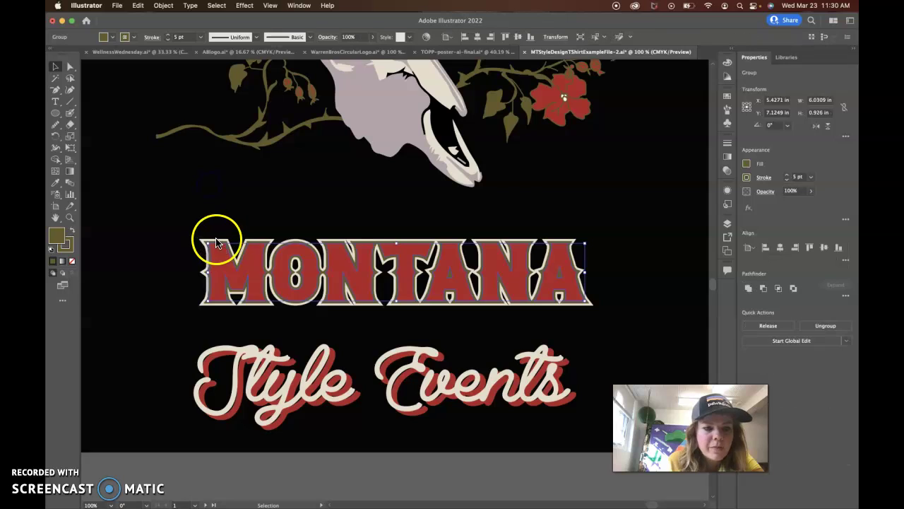
click(191, 6)
click(209, 185)
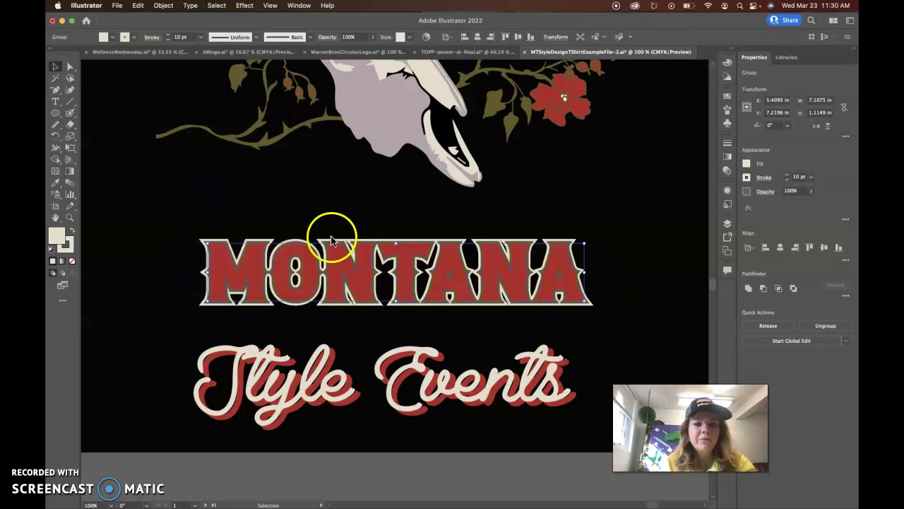
click(162, 274)
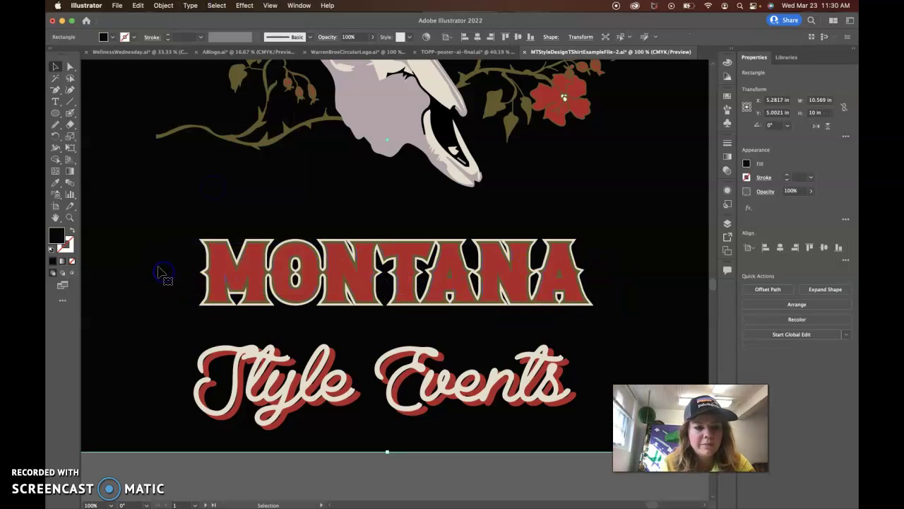
click(214, 279)
- Select the olive-stroked and red MONTANA layers, undoing an accidental offset
click(212, 259)
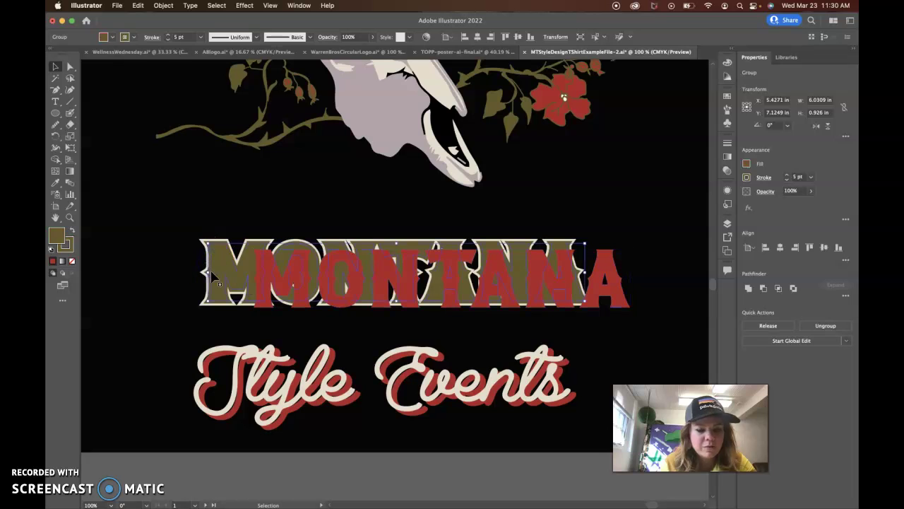
click(205, 272)
key(ctrl+z)
click(70, 66)
click(242, 262)
click(222, 270)
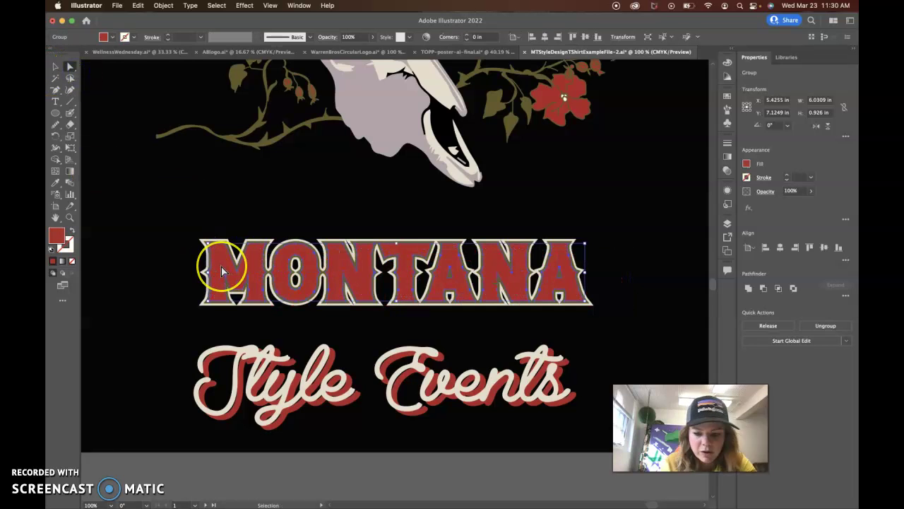
- Zoom in on MONTANA and select the red N shape and black background rectangle
key(super+equal)
key(super+equal)
key(super+equal)
click(267, 153)
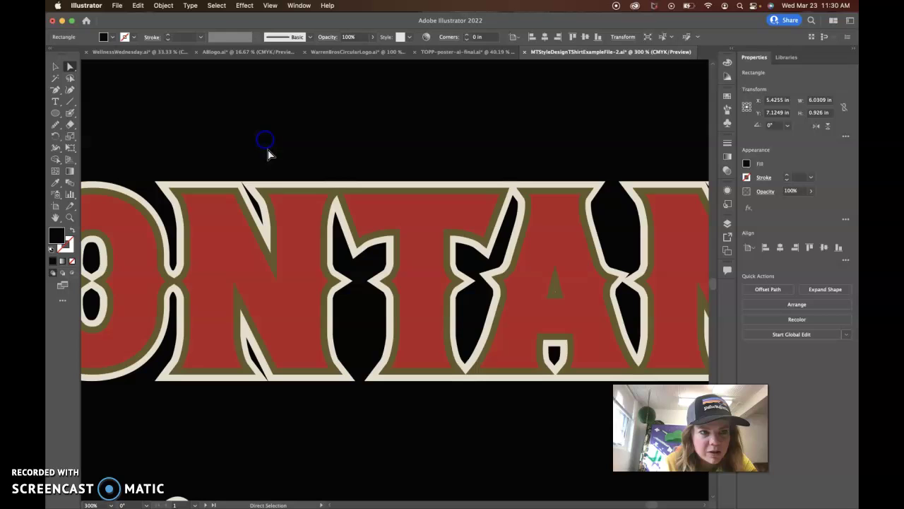
click(305, 213)
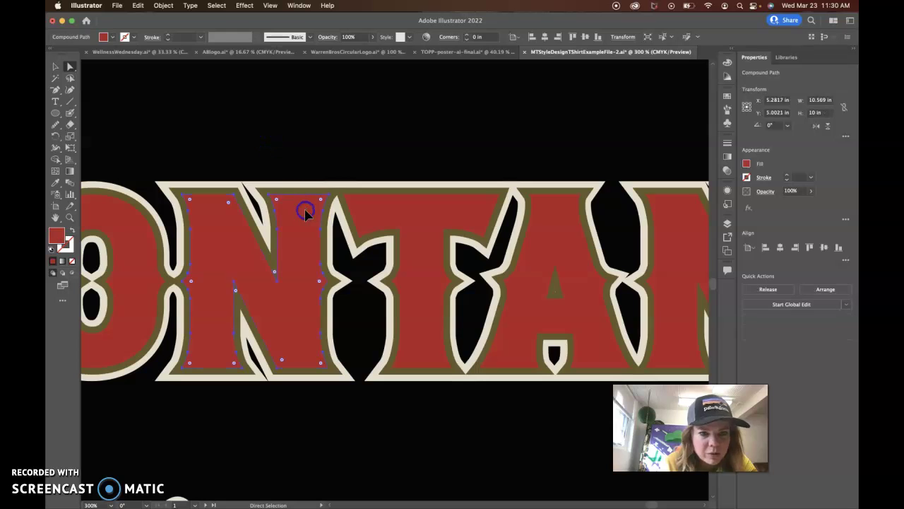
click(272, 192)
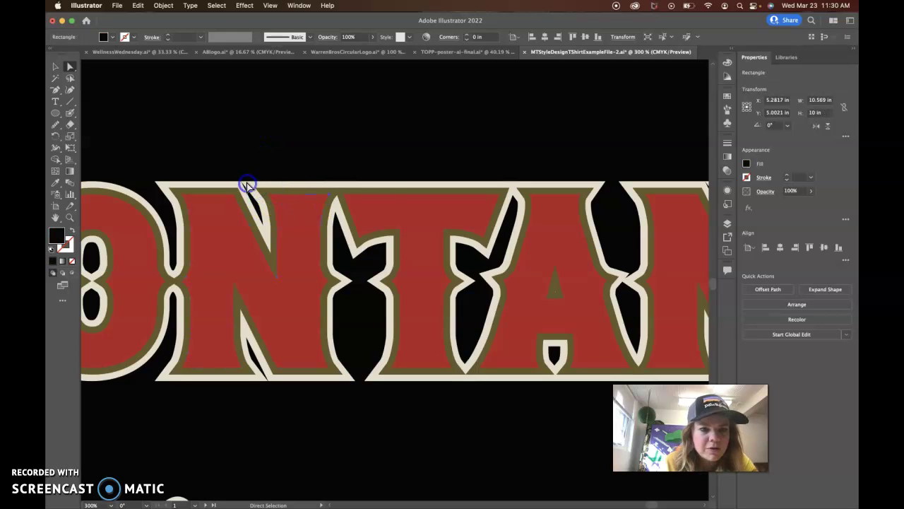
- Expand the Text layer and toggle visibility of each outlined letter group
click(727, 224)
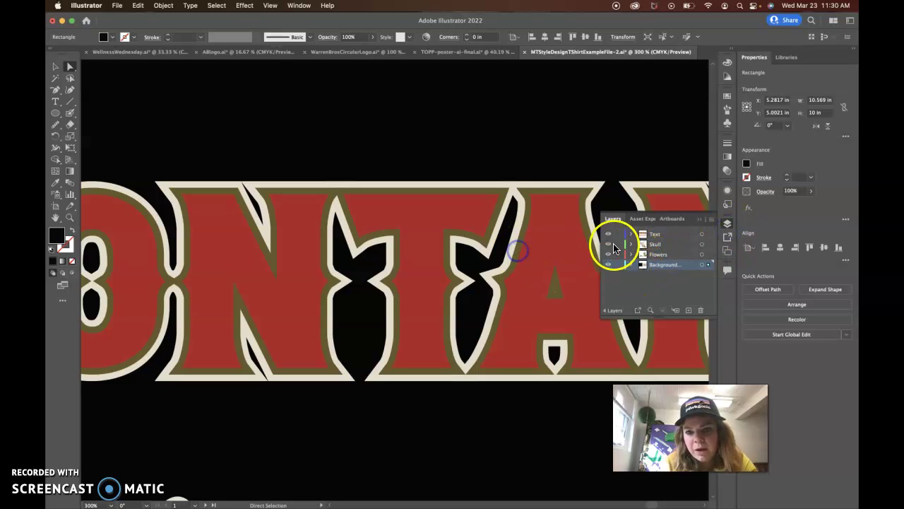
click(631, 234)
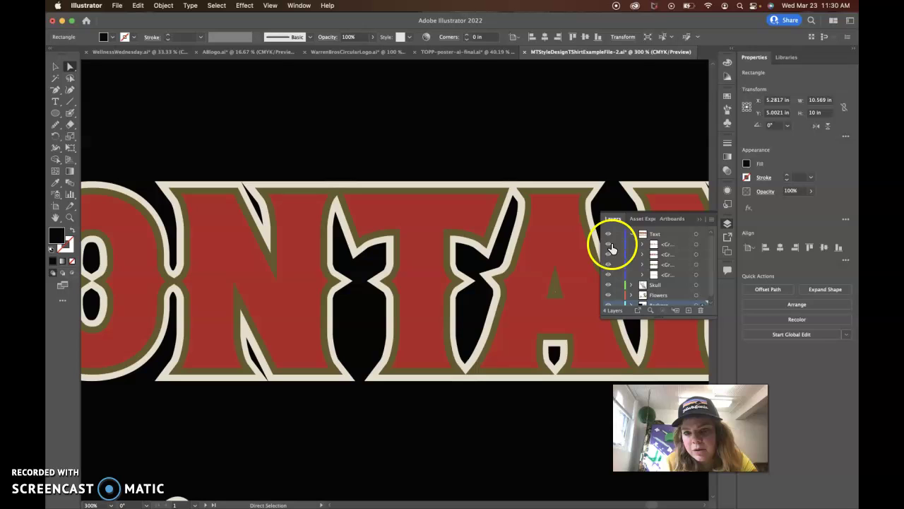
click(609, 245)
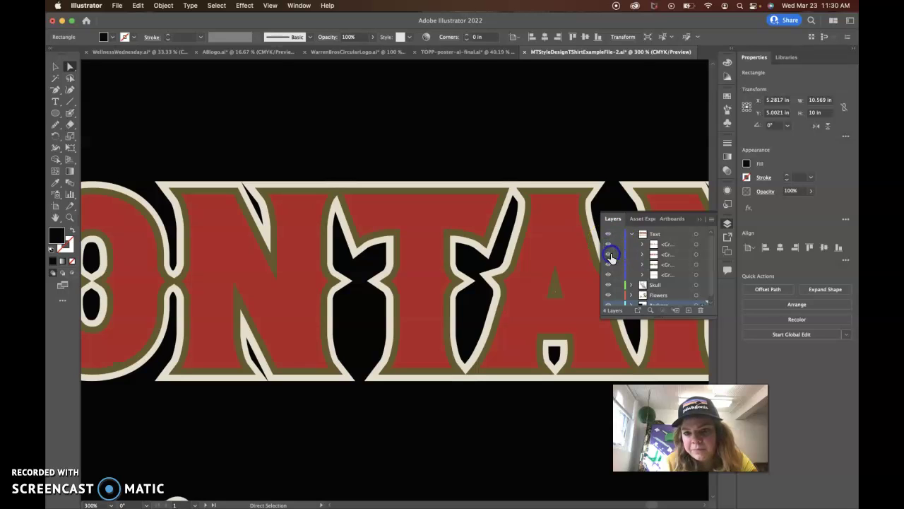
click(610, 254)
click(610, 259)
click(609, 265)
click(610, 275)
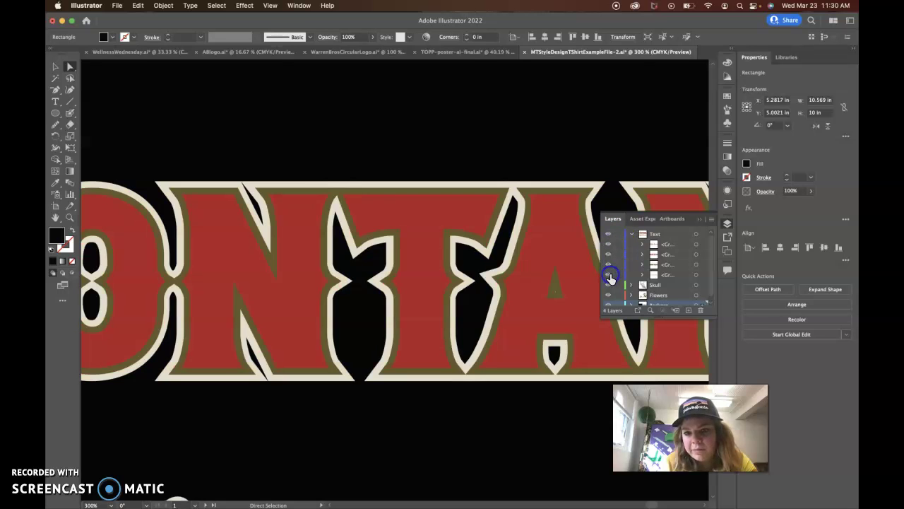
- Close the Layers panel and zoom out to 50% to see the whole design
click(696, 217)
click(494, 181)
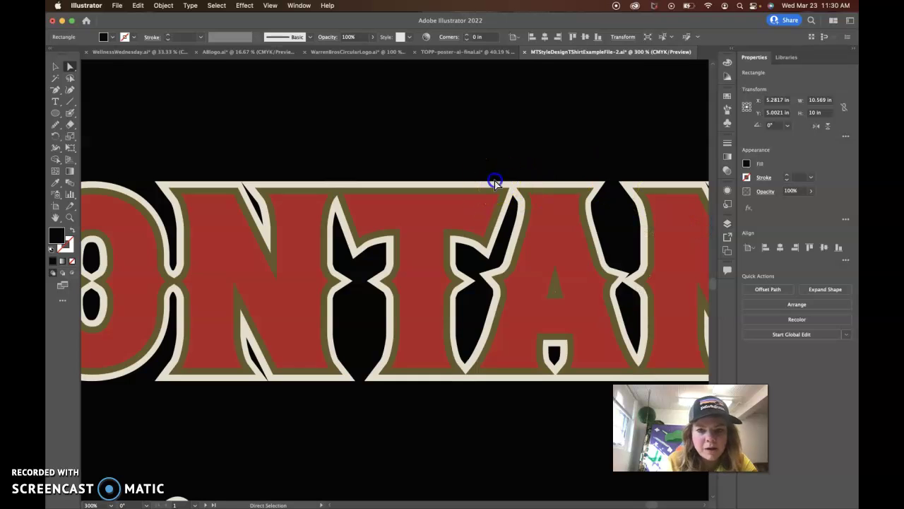
click(549, 156)
key(super+minus)
key(super+minus)
key(super+minus)
key(super+minus)
key(super+minus)
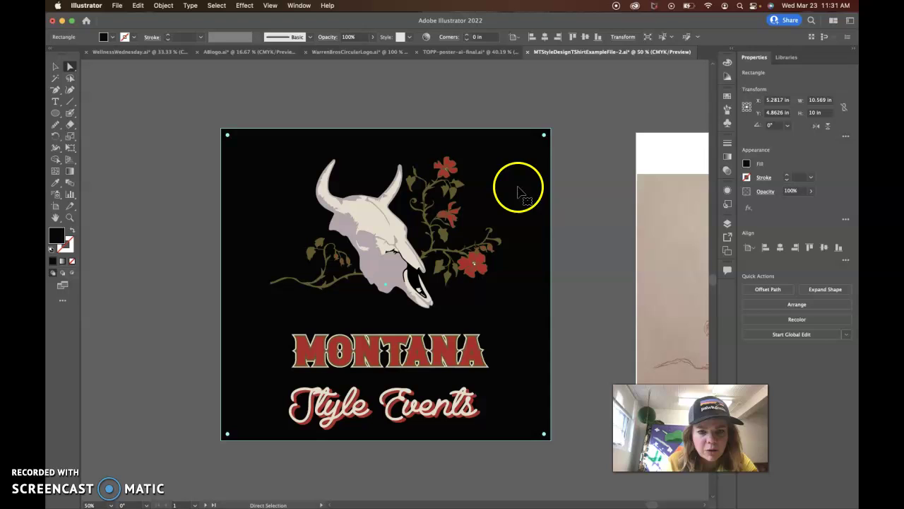
- Show anchor points on MONTANA's A and T letters to confirm they're outlined shapes
click(626, 240)
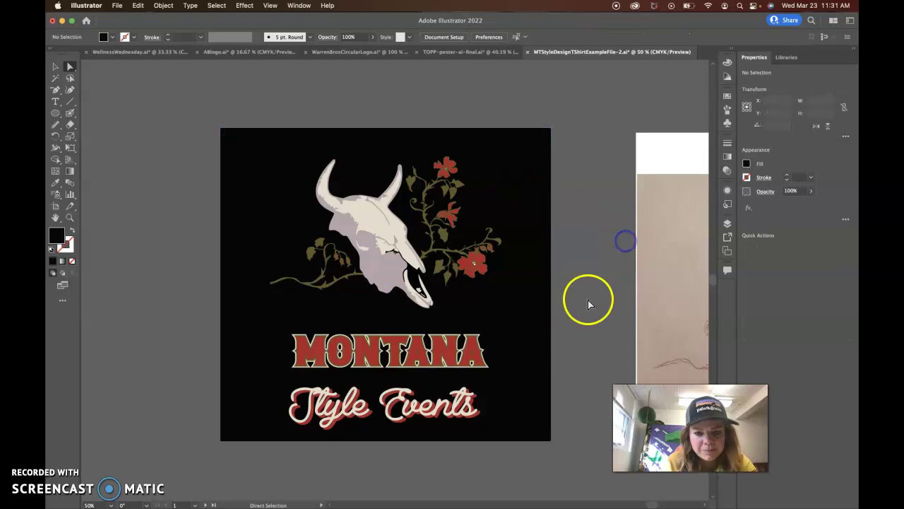
click(447, 360)
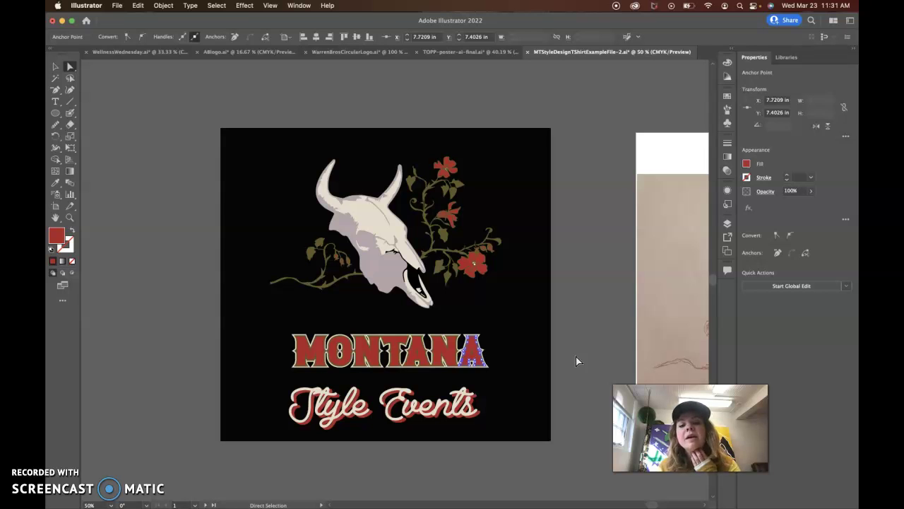
click(441, 355)
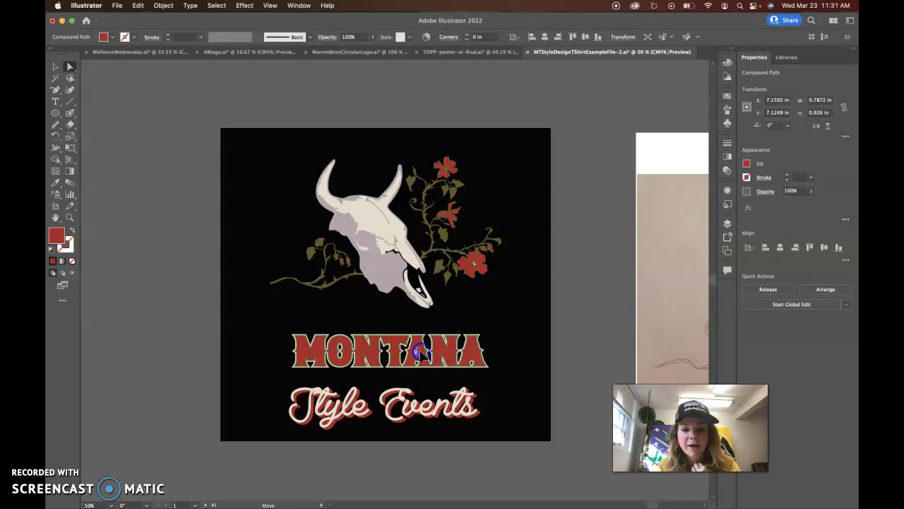
click(420, 352)
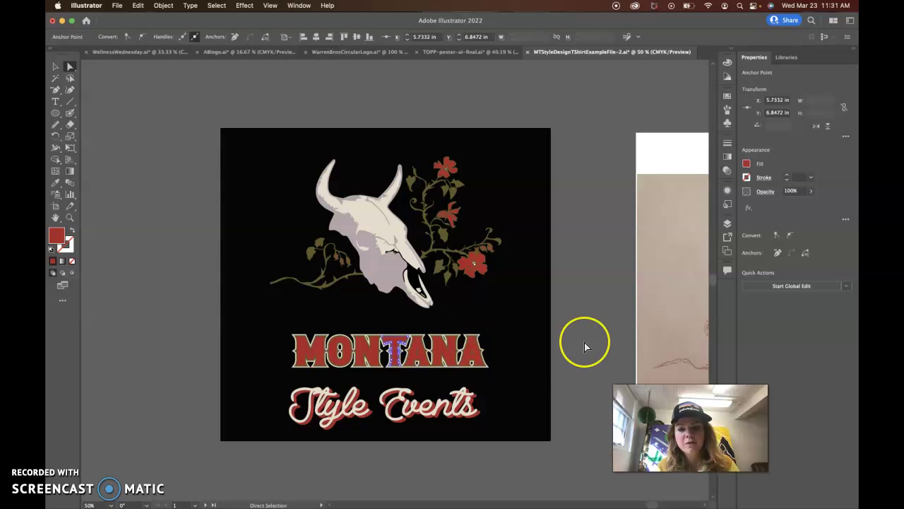
- Scroll to the red pencil skull sketch artboard, dismiss the McAfee alert, and deselect
scroll(585, 344, right, 5)
click(190, 6)
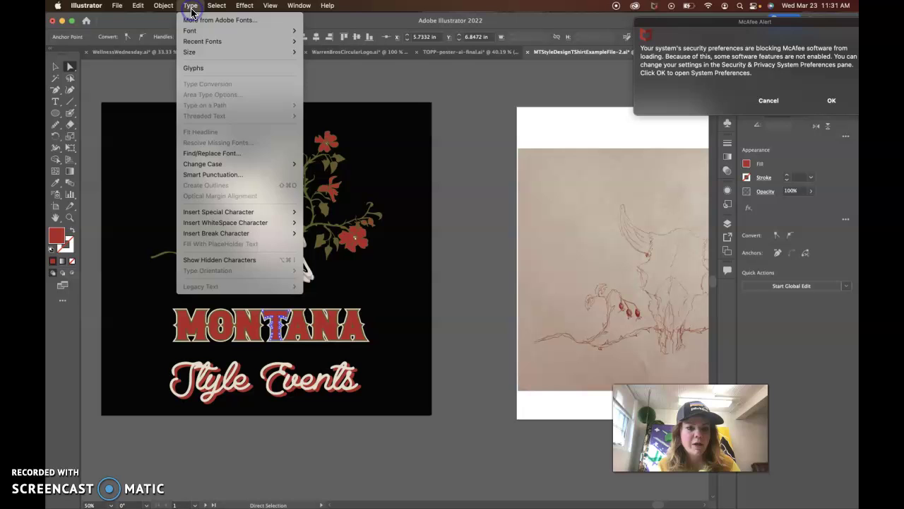
click(717, 101)
click(761, 101)
scroll(480, 192, right, 10)
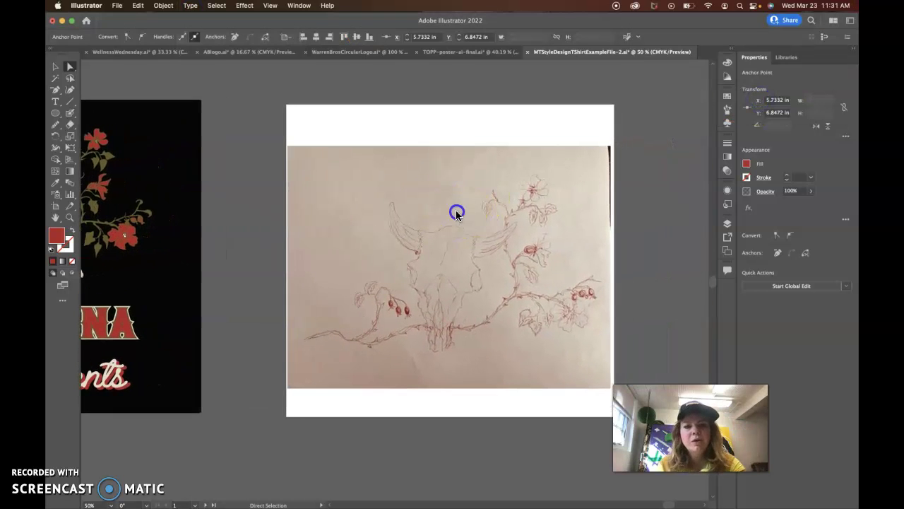
click(634, 256)
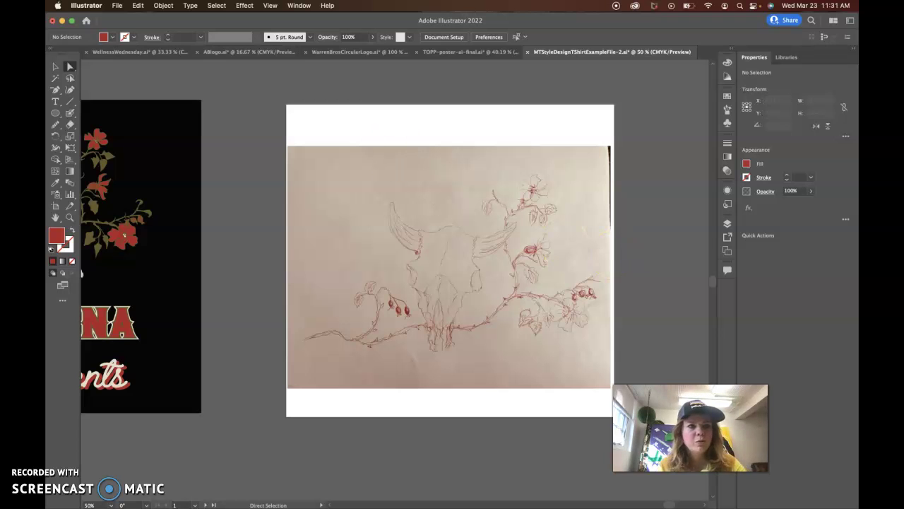
drag(119, 24, 199, 25)
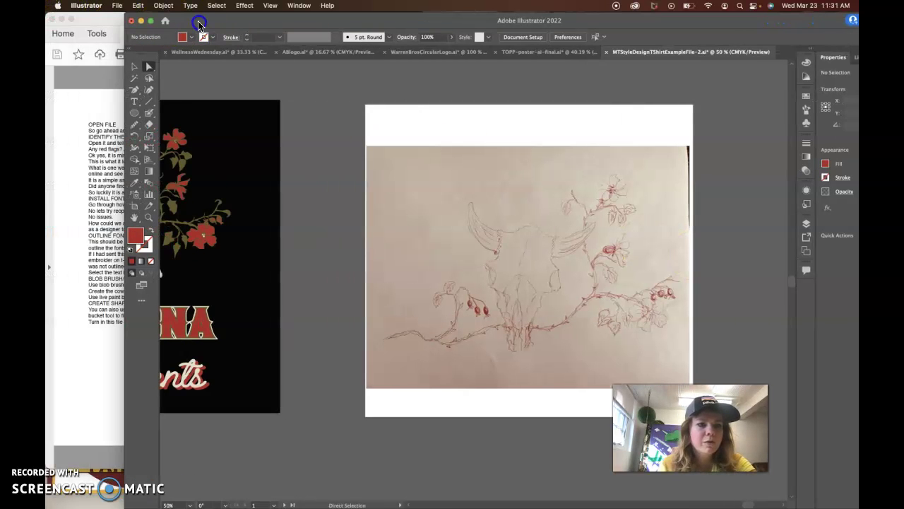
click(64, 168)
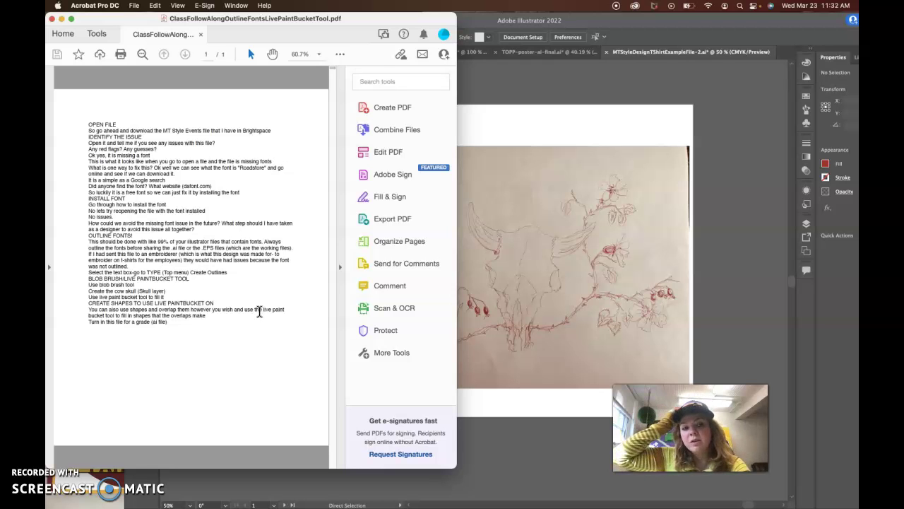
click(154, 275)
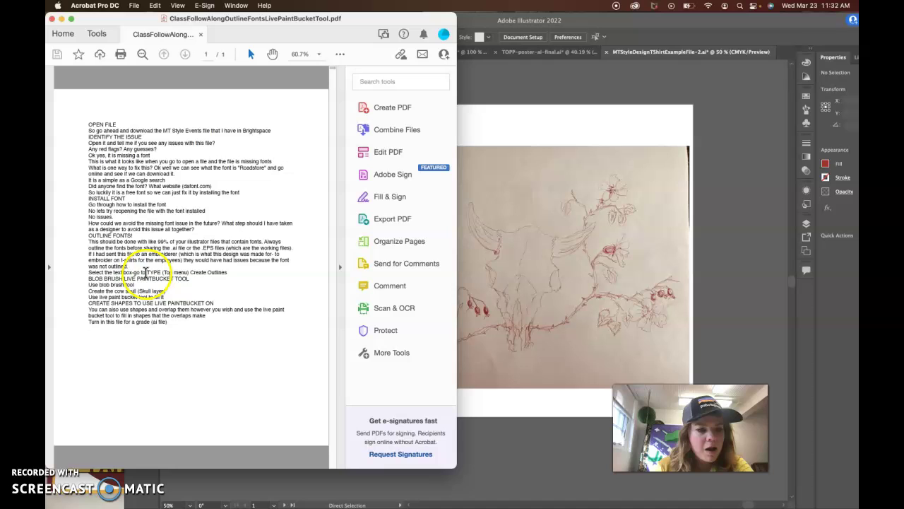
click(542, 176)
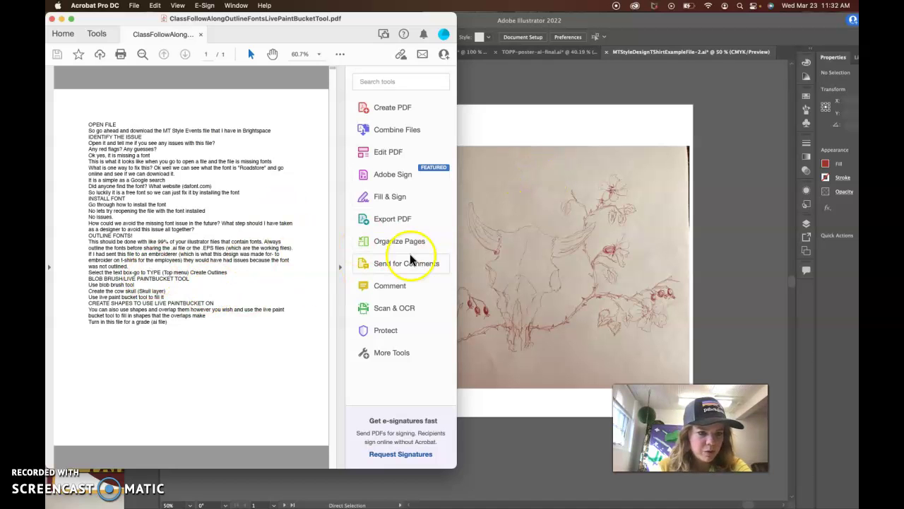
click(281, 290)
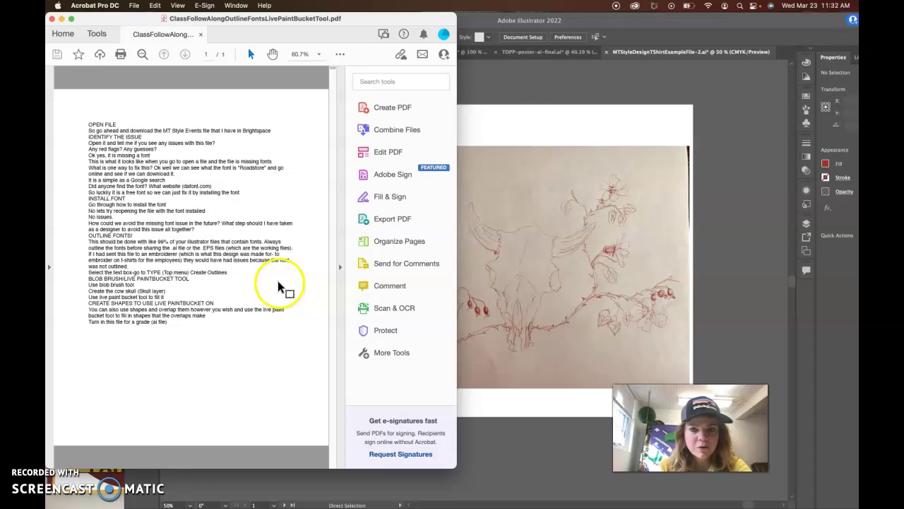
click(532, 125)
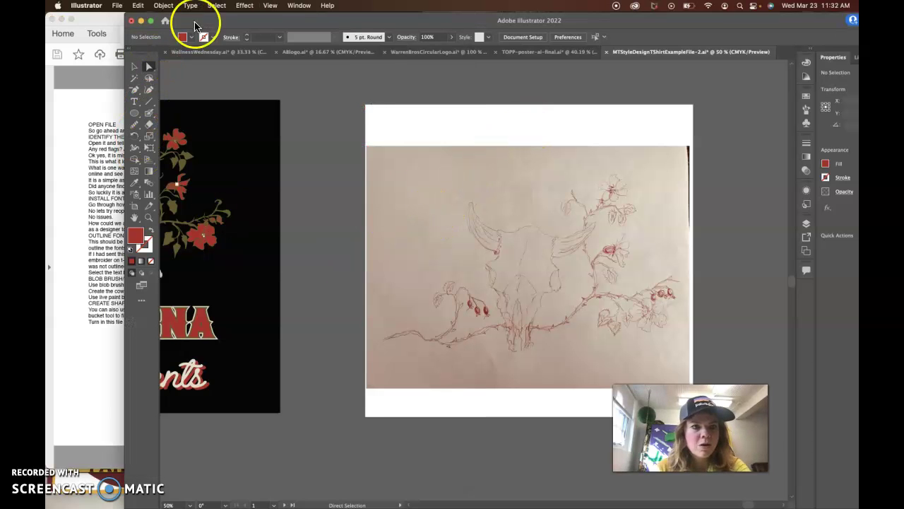
- Move the Illustrator window back and apply the Essentials Classic workspace, toggling the toolbar column layout
drag(202, 21, 123, 21)
click(299, 5)
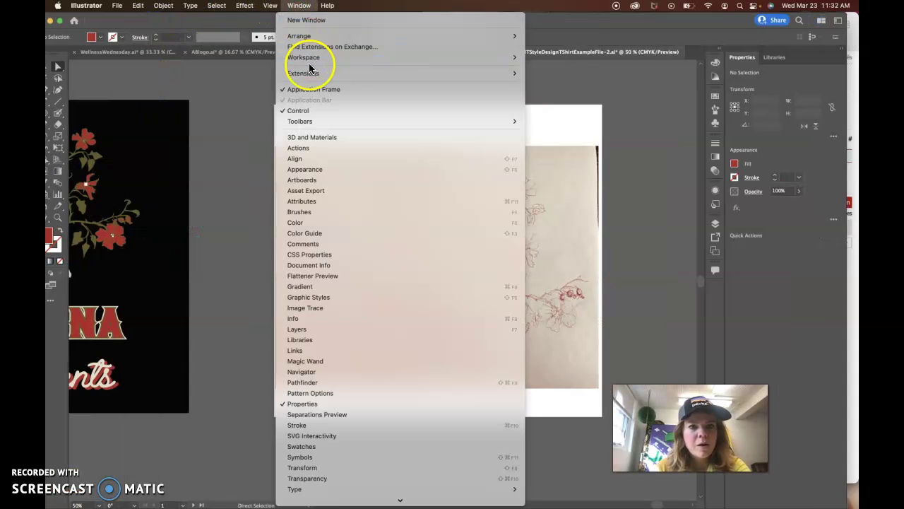
mouse_move(309, 60)
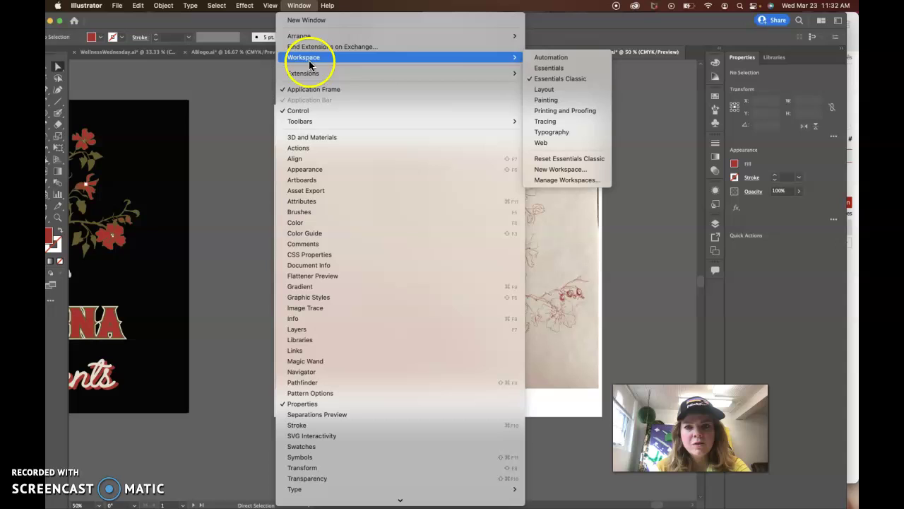
click(543, 79)
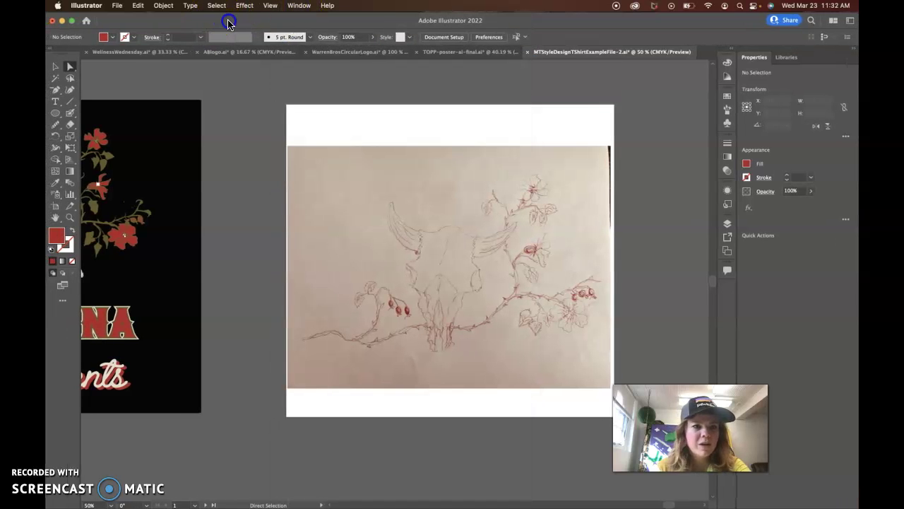
click(49, 55)
click(49, 55)
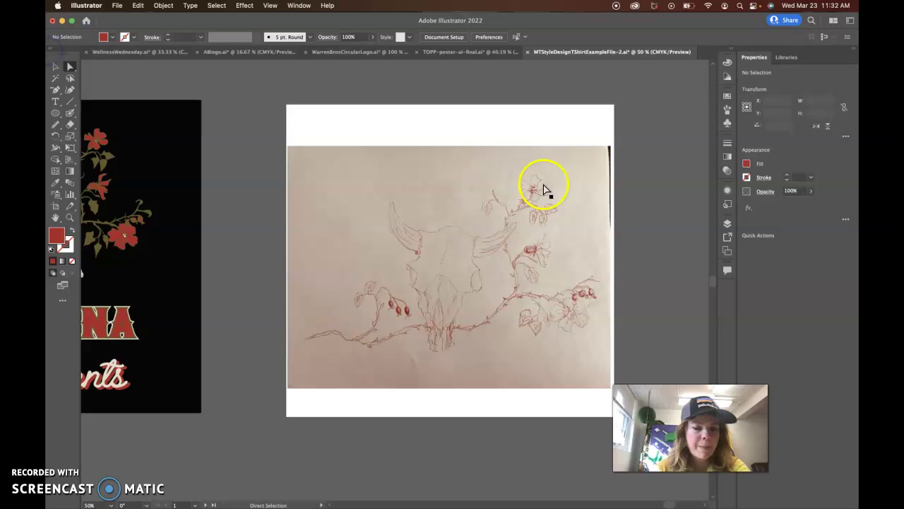
click(299, 5)
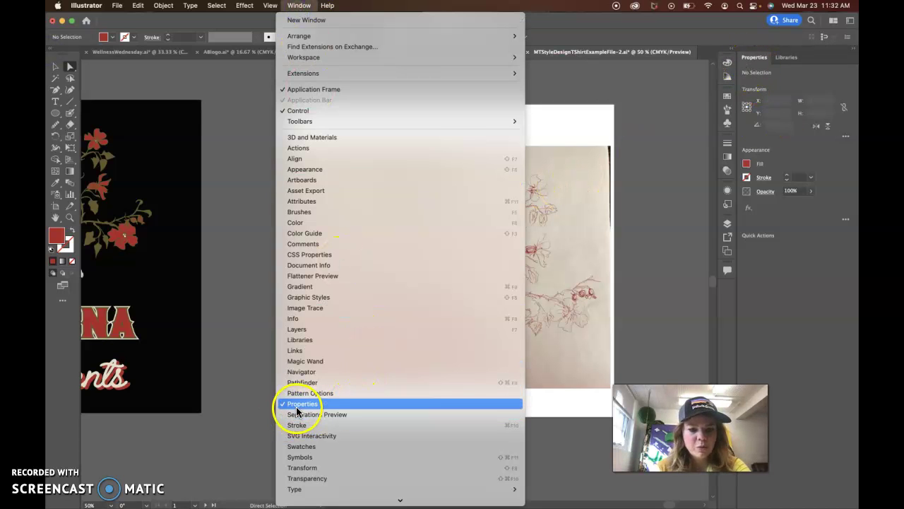
click(751, 62)
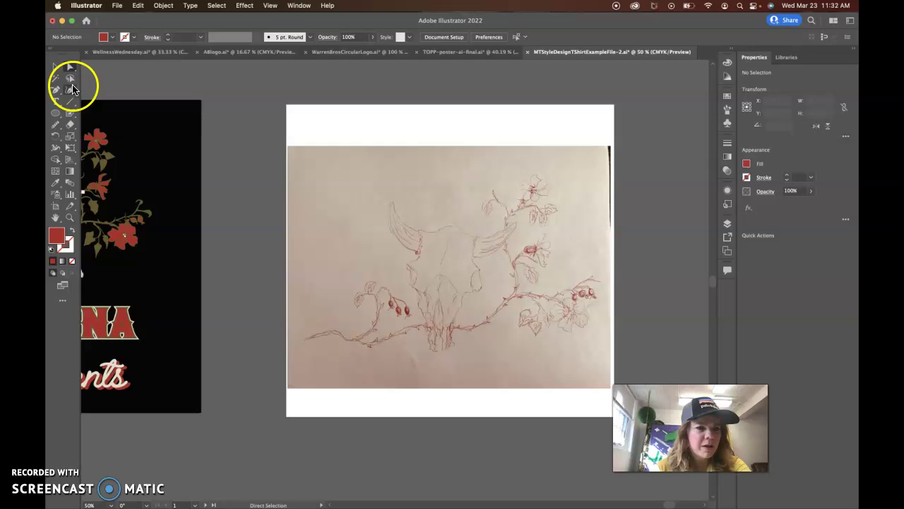
- Select the Blob Brush and set its options to 1 pt size and Smooth fidelity
mouse_move(72, 115)
mouse_down()
mouse_move(102, 115)
mouse_move(101, 130)
mouse_up()
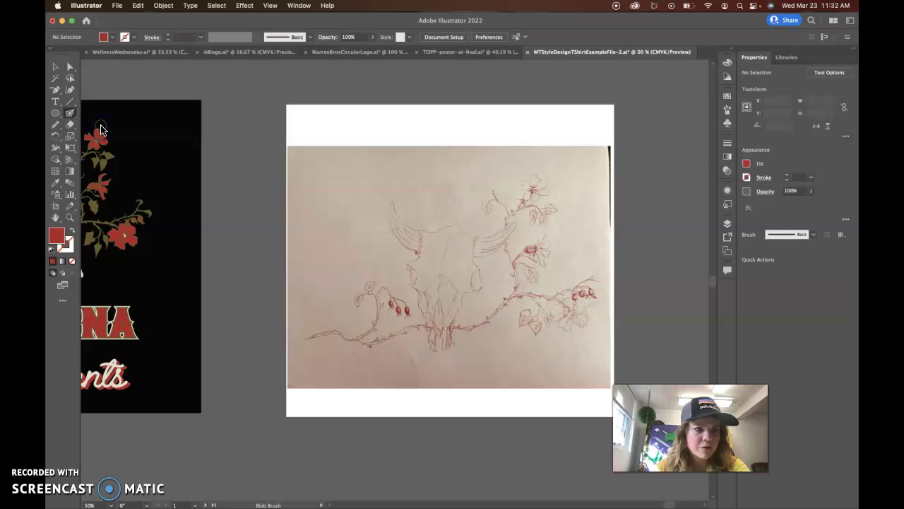
double_click(71, 112)
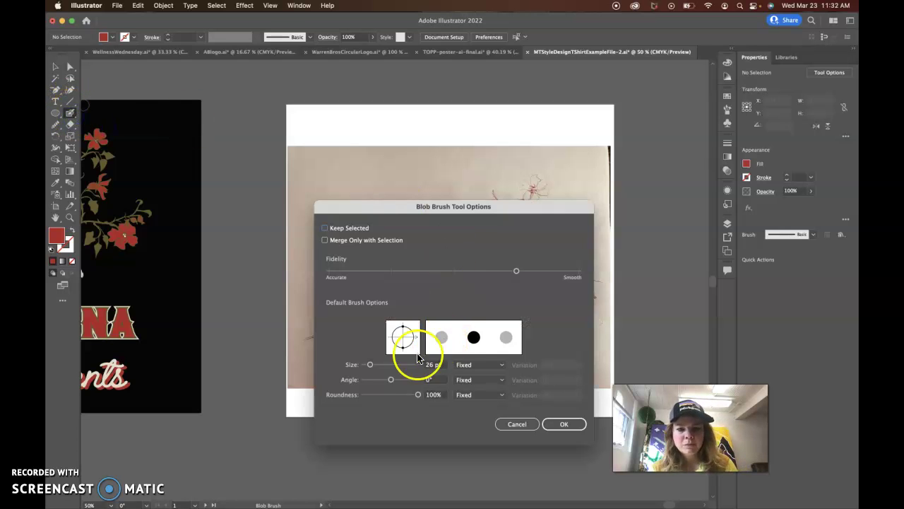
drag(370, 365, 360, 367)
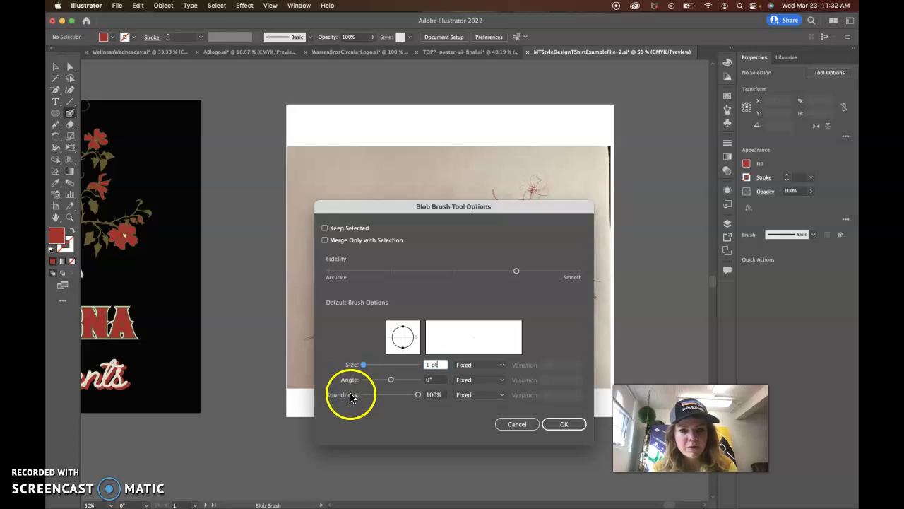
drag(517, 270, 577, 274)
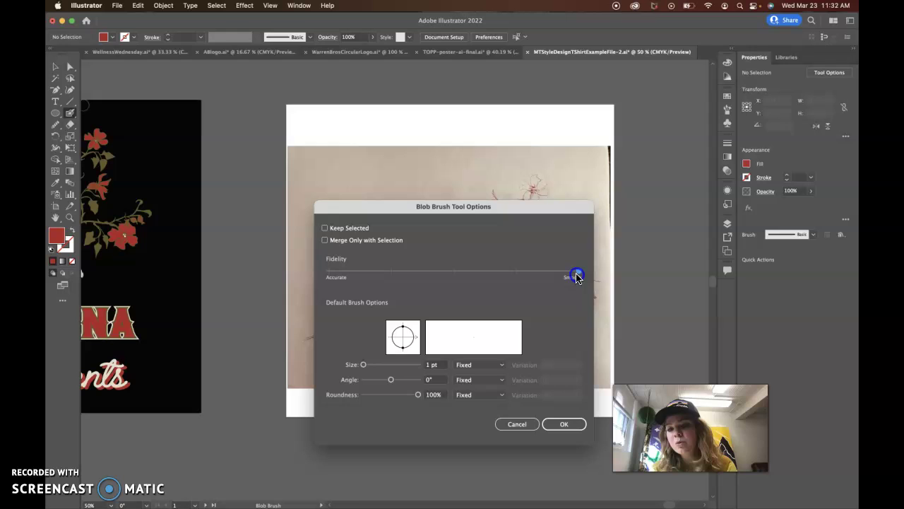
mouse_move(577, 275)
mouse_down()
mouse_move(326, 277)
mouse_move(577, 269)
mouse_up()
click(544, 416)
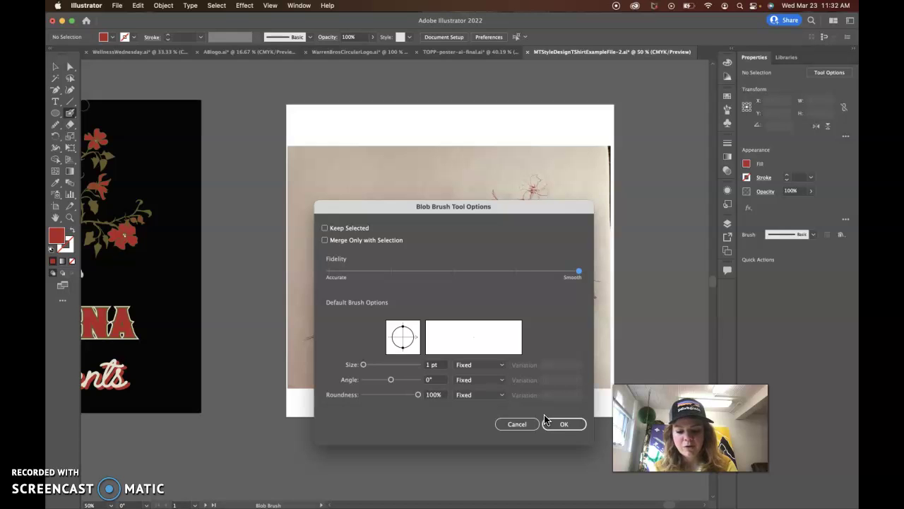
click(548, 423)
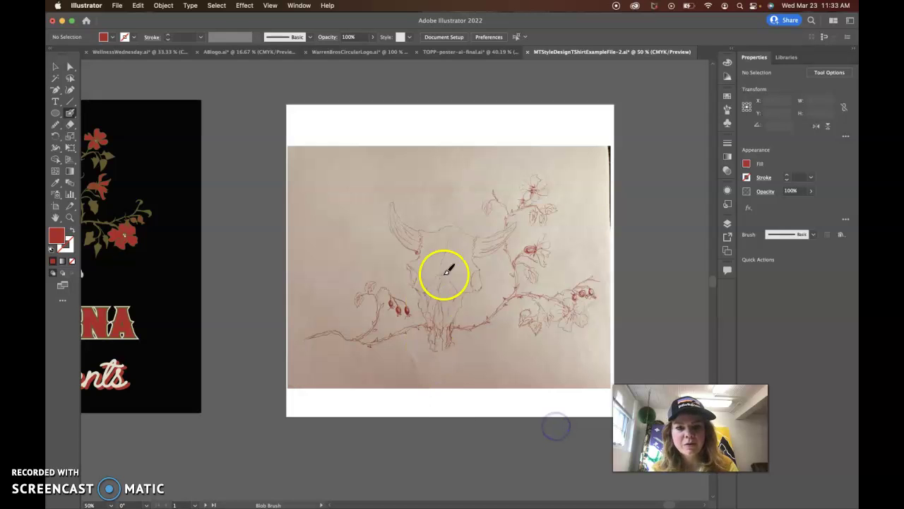
mouse_move(417, 233)
mouse_down()
mouse_move(442, 226)
mouse_move(480, 238)
mouse_move(471, 256)
mouse_move(480, 269)
mouse_move(470, 278)
mouse_move(484, 285)
mouse_move(478, 268)
mouse_up()
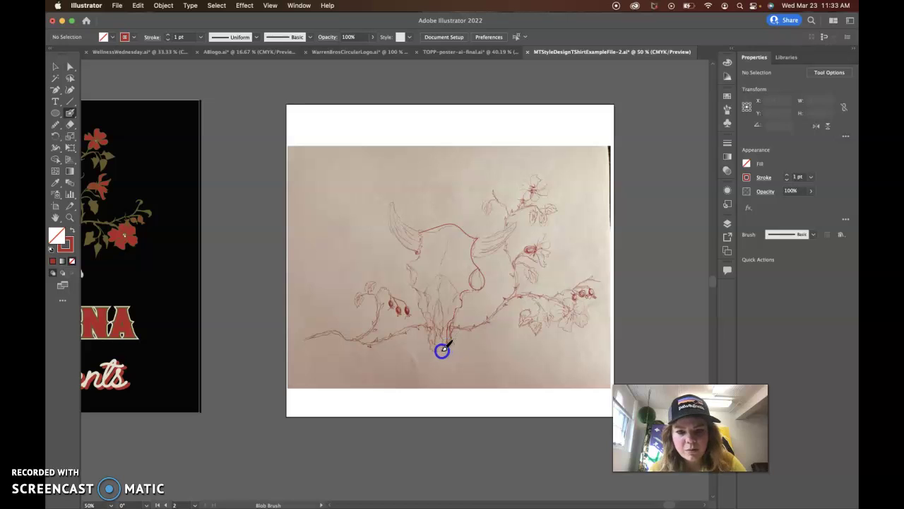
drag(441, 349, 439, 293)
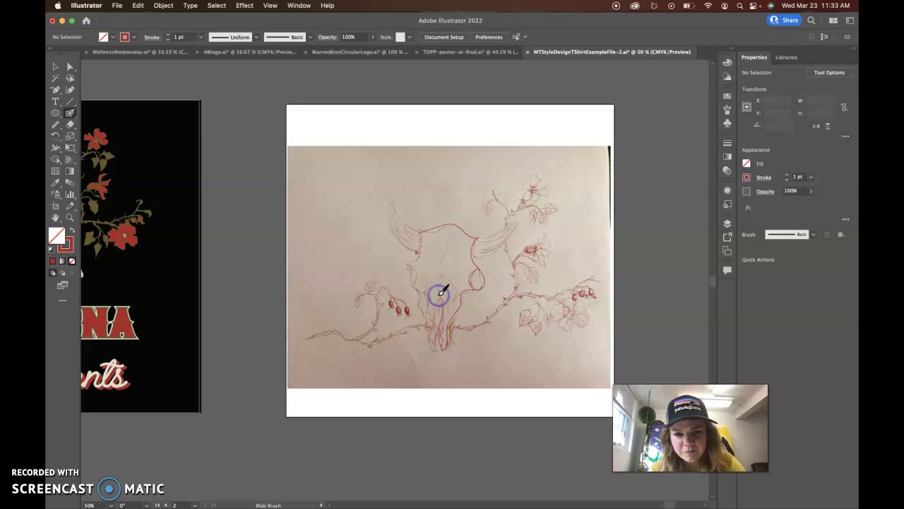
click(436, 339)
key(super+z)
key(super+z)
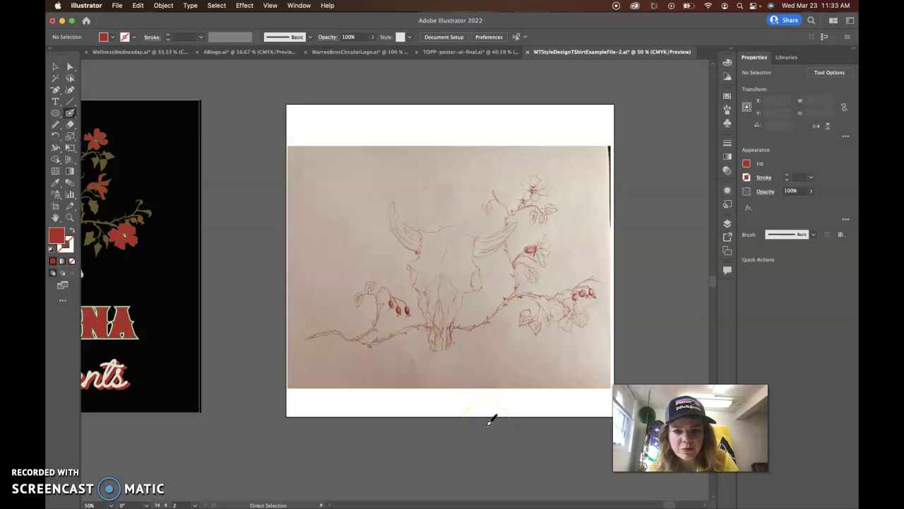
- Set the fill colour to black from the Fill swatches
click(104, 36)
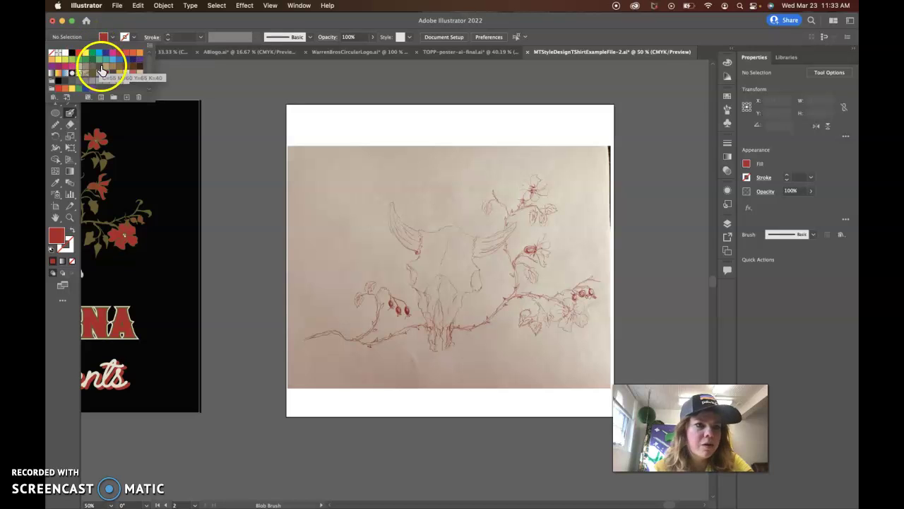
click(72, 53)
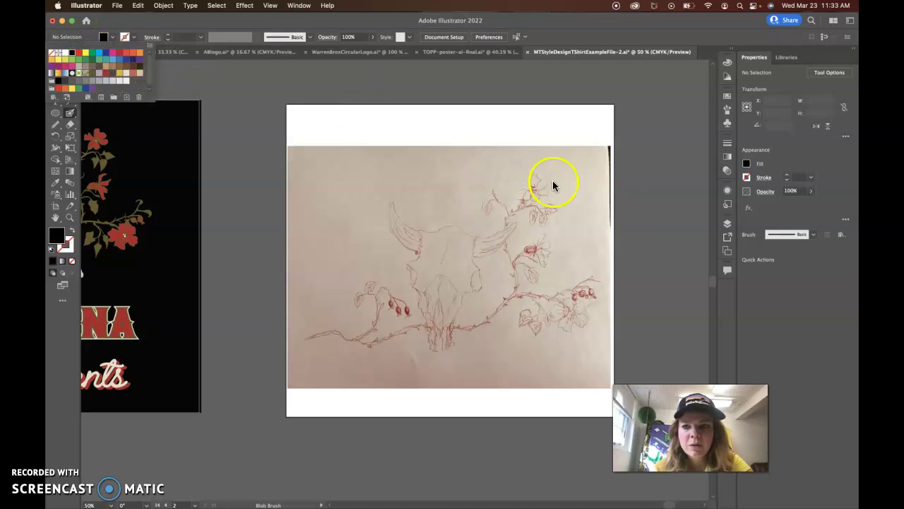
click(726, 225)
- In the Layers panel, make Skull the active layer and lock the Background layer
click(726, 225)
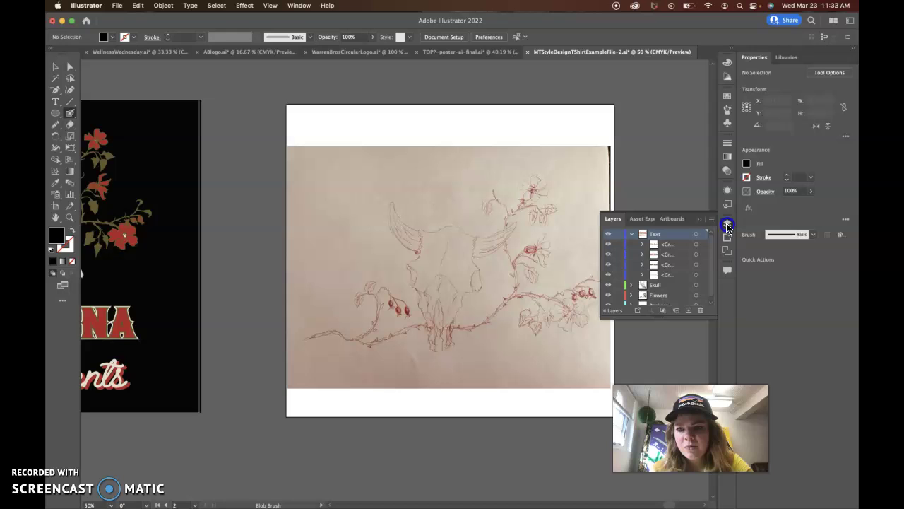
click(630, 234)
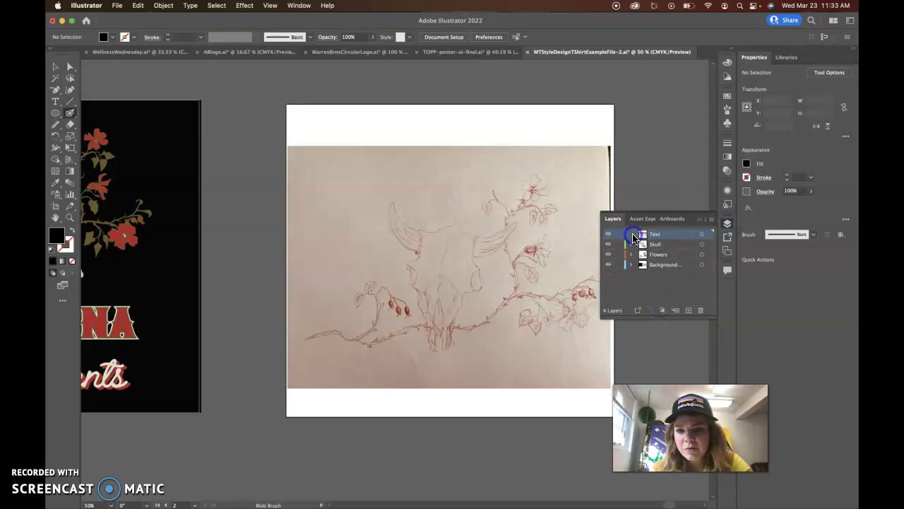
click(655, 245)
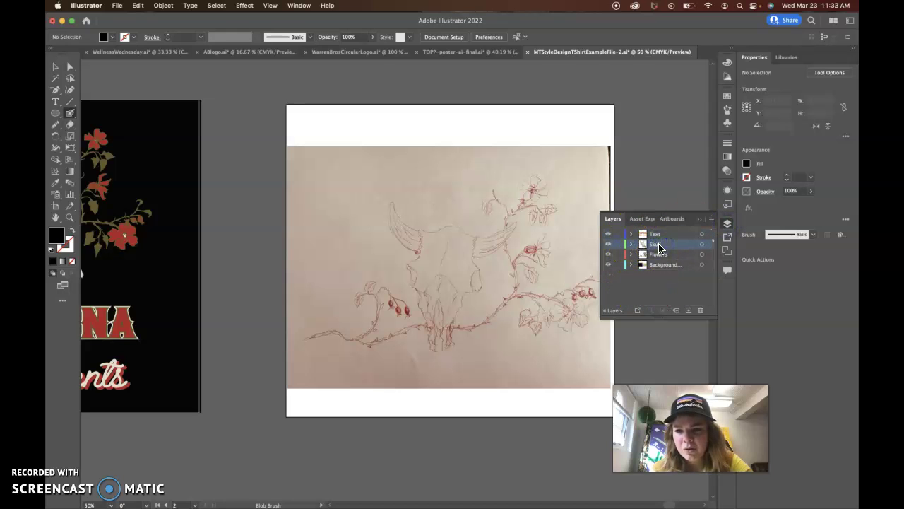
click(658, 266)
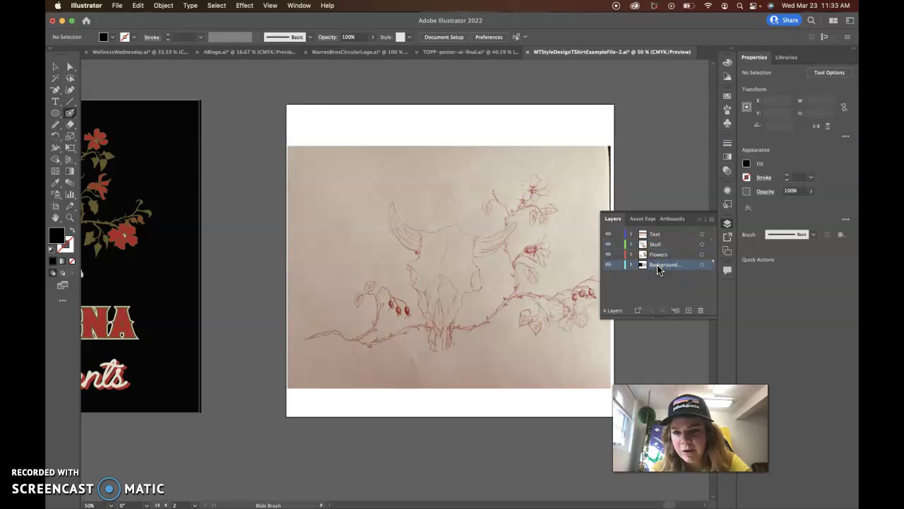
click(655, 245)
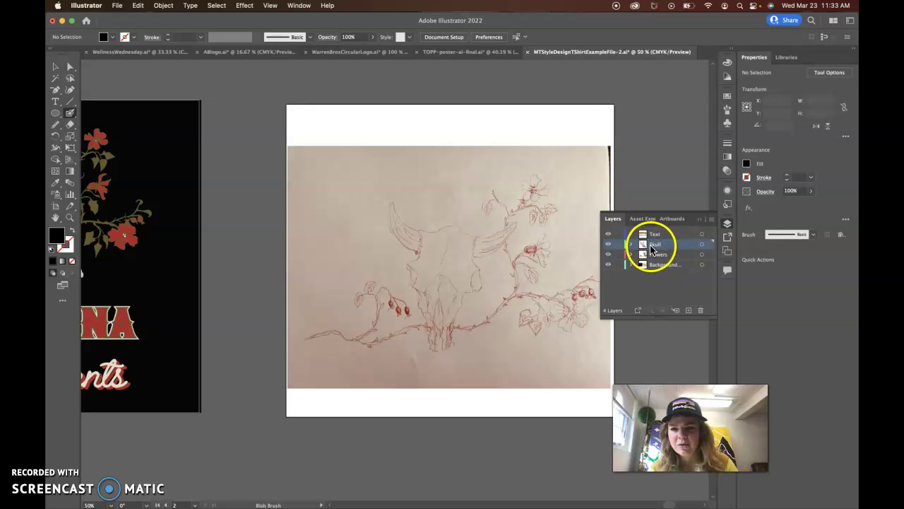
click(618, 265)
click(608, 265)
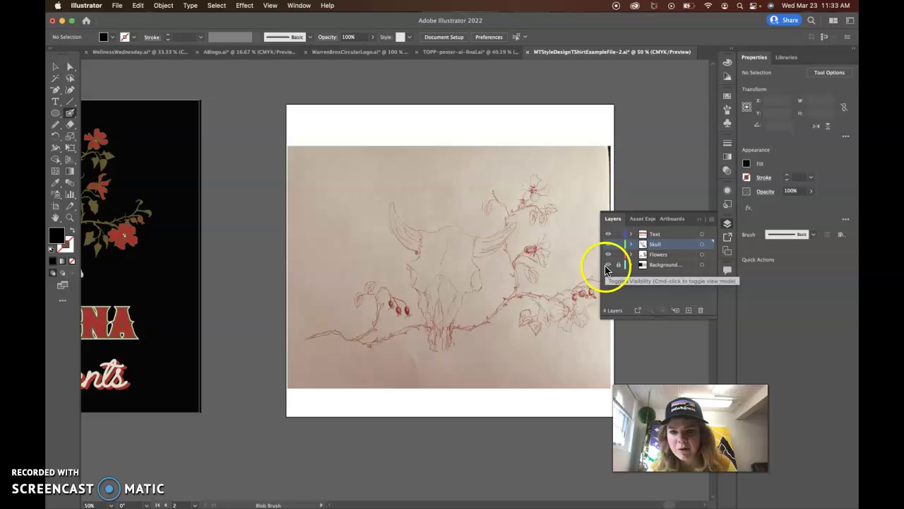
click(607, 265)
click(495, 275)
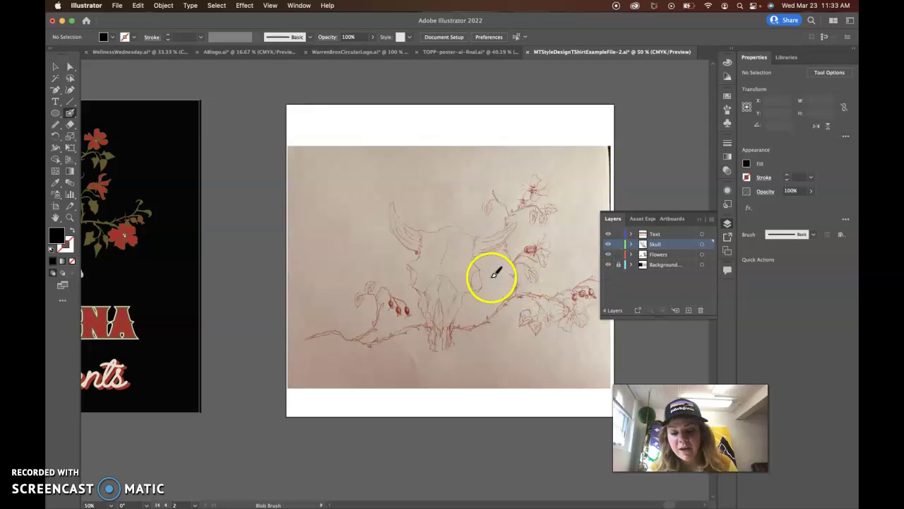
click(579, 412)
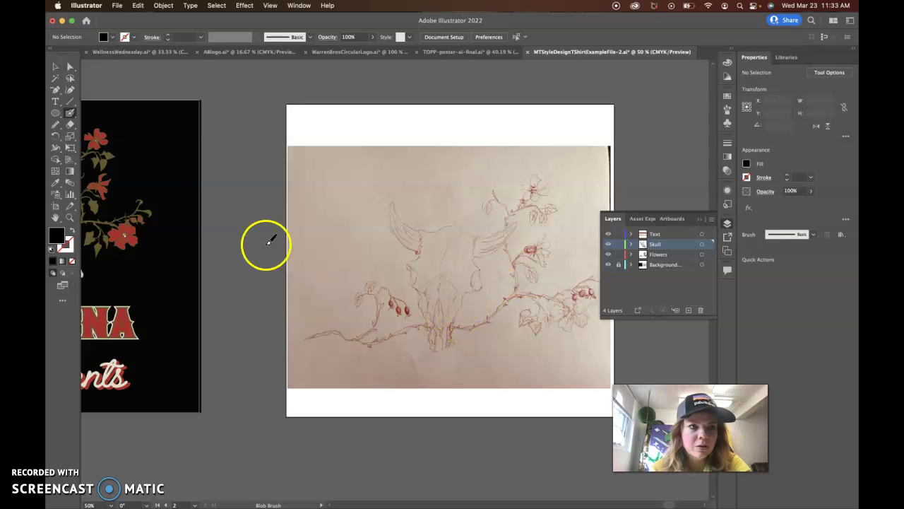
- Trace the skull sketch's outline, eye sockets, nose and horns in black with the Blob Brush
double_click(71, 114)
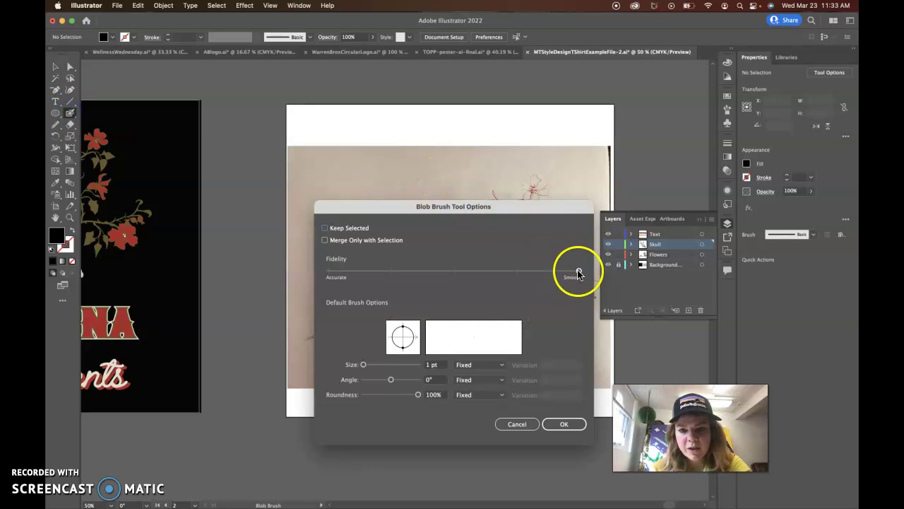
click(564, 424)
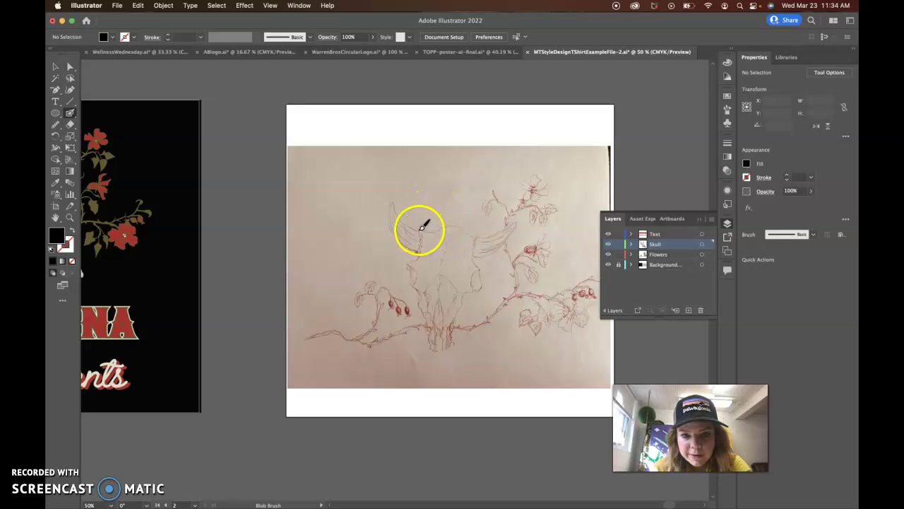
click(418, 232)
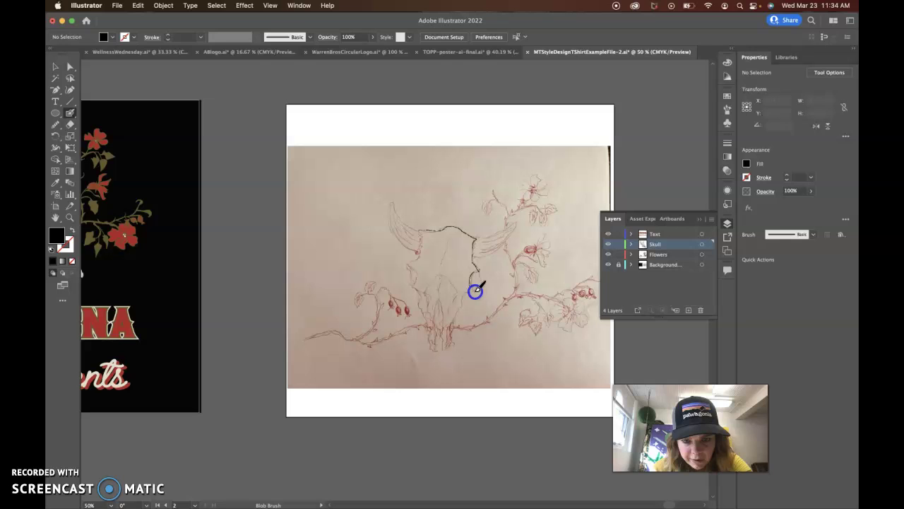
key(shift+x)
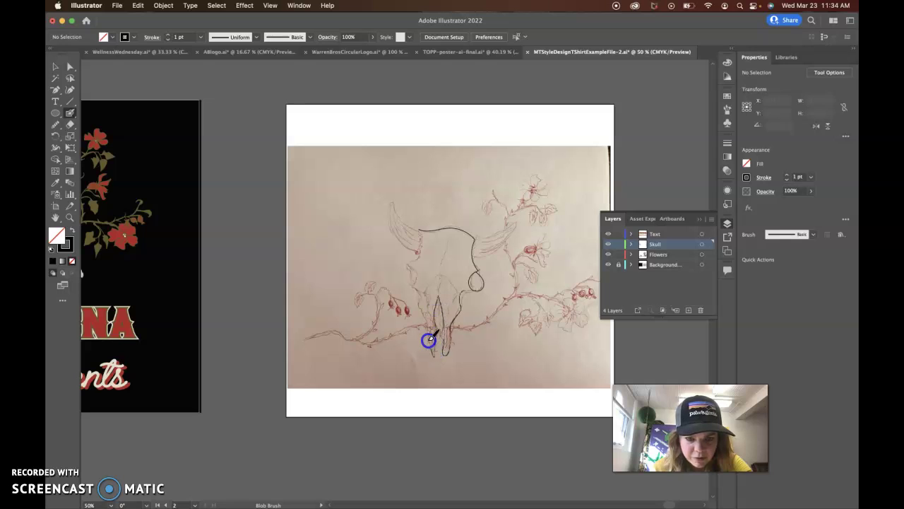
key(super+z)
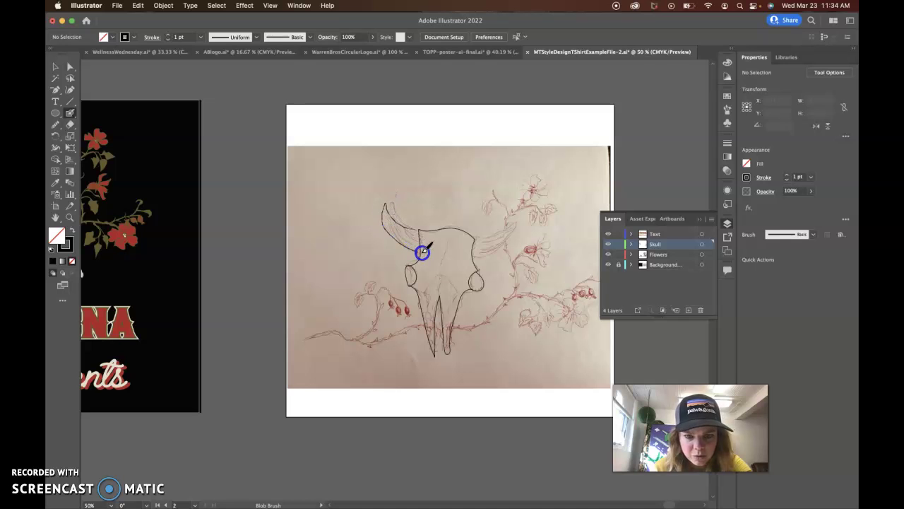
drag(472, 239, 517, 234)
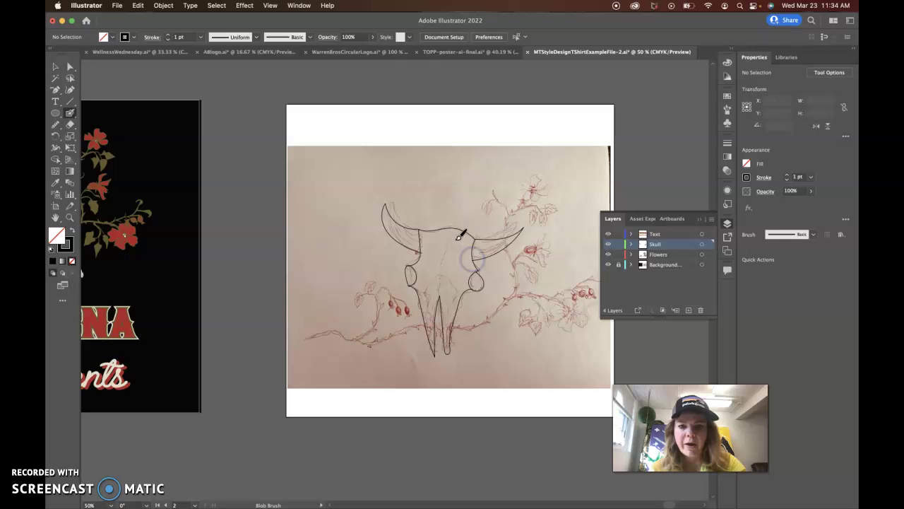
- Drag across the traced skull with the Direct Selection tool to select its whole compound path
click(68, 67)
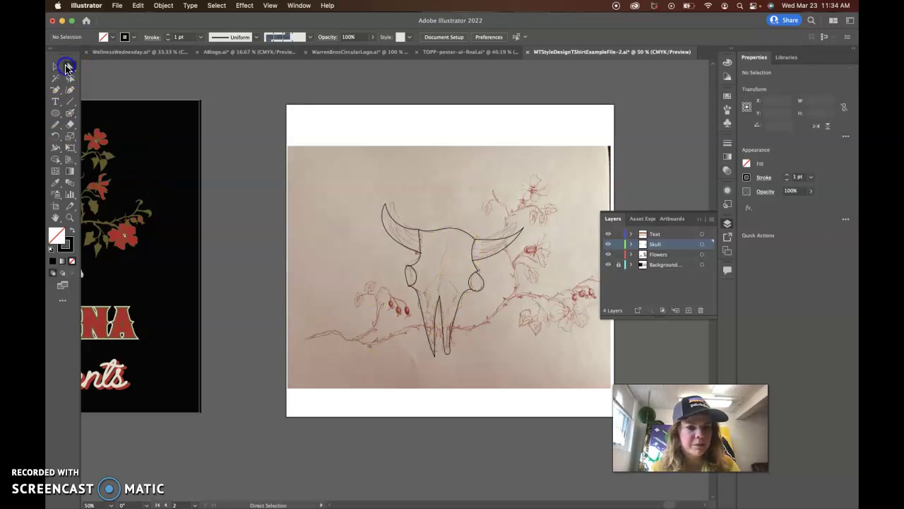
click(355, 186)
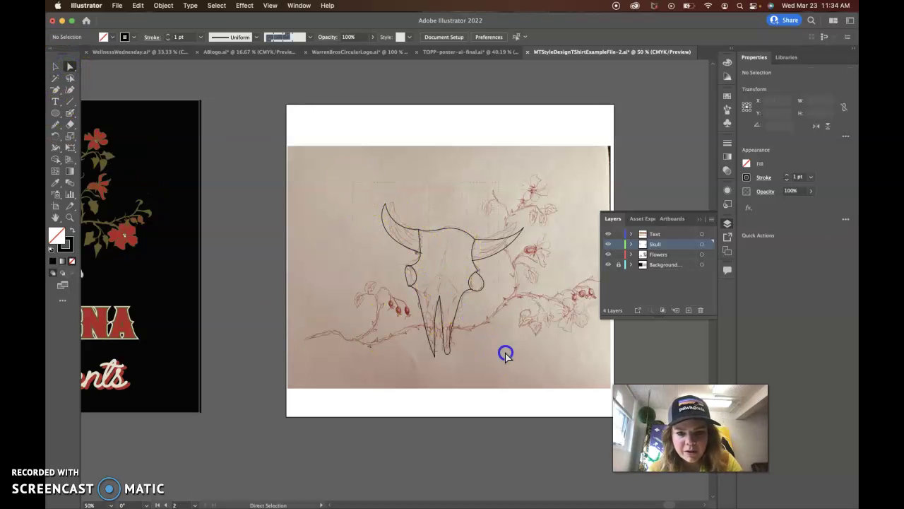
drag(503, 366, 519, 376)
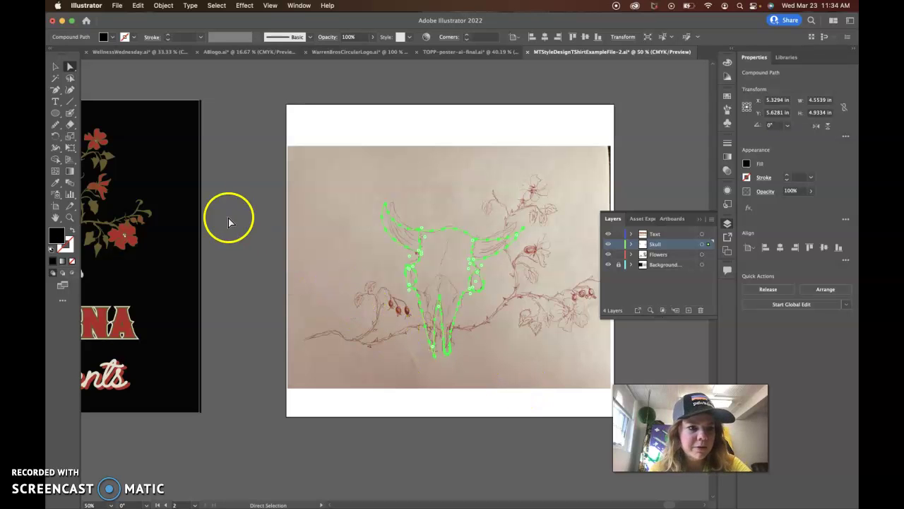
click(56, 164)
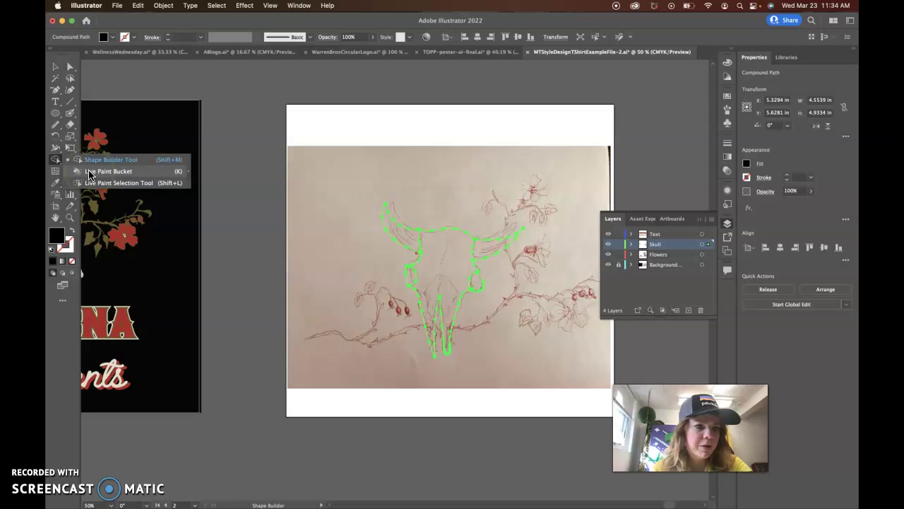
- With the Live Paint Bucket, fill the skull's face magenta
click(89, 175)
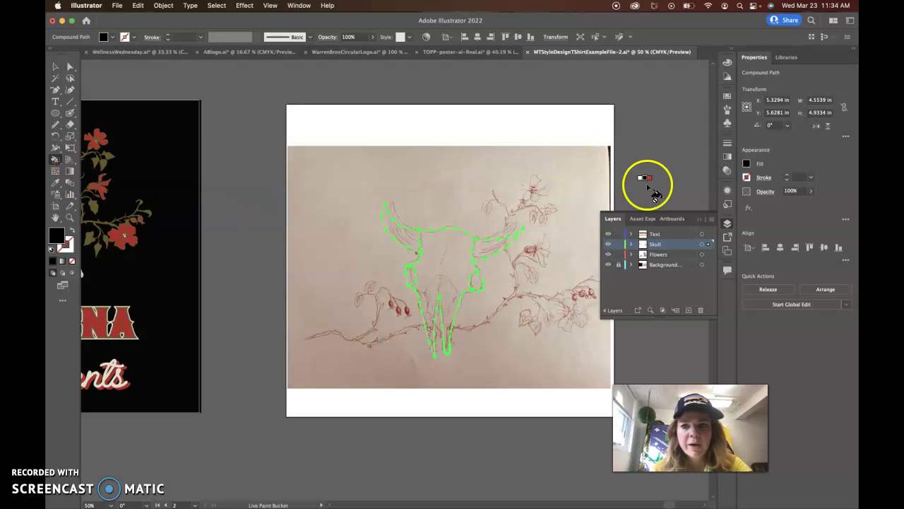
click(747, 164)
click(703, 201)
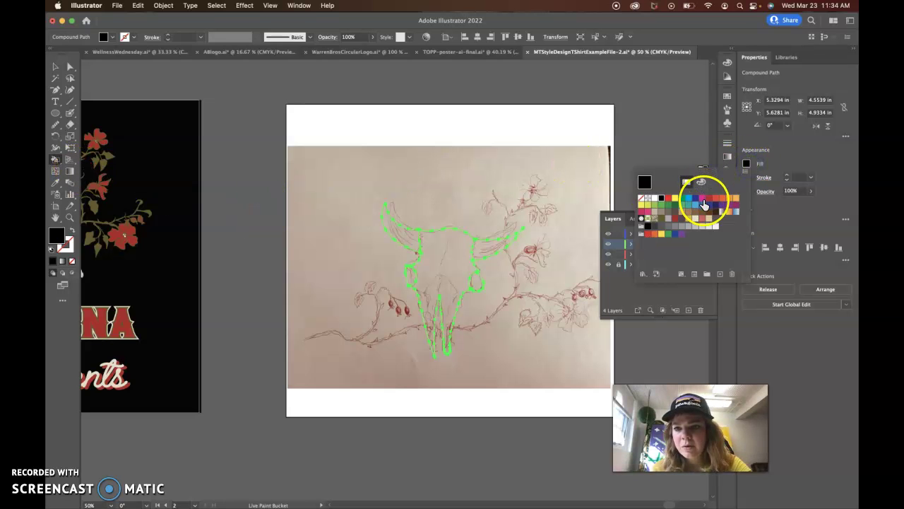
click(442, 259)
click(76, 177)
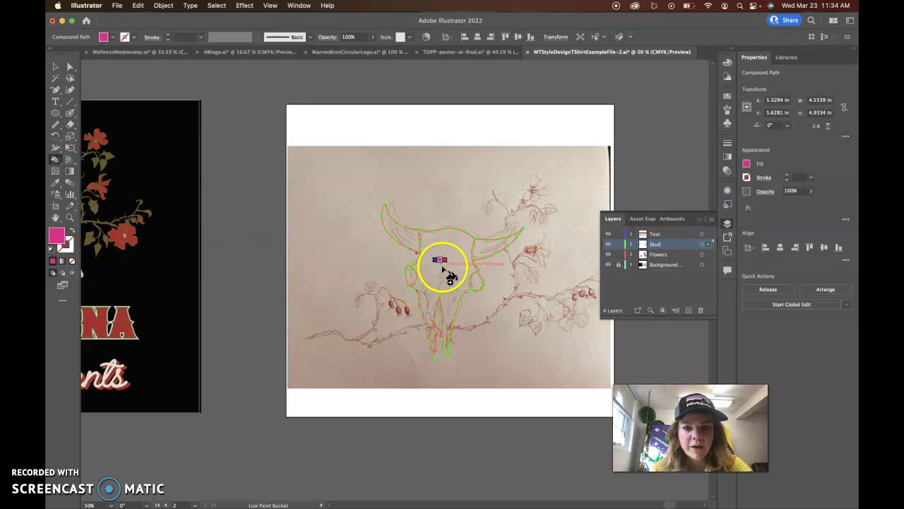
click(445, 263)
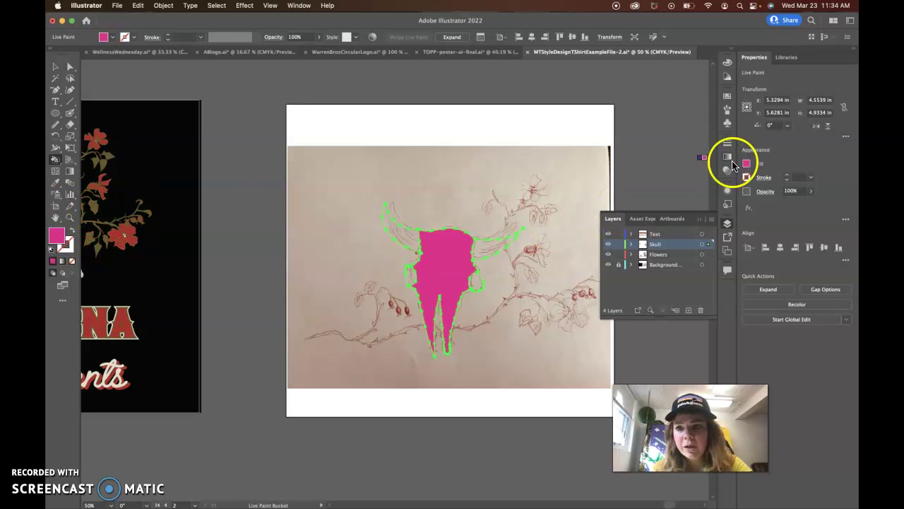
- Fill both the right and left horns blue
click(749, 166)
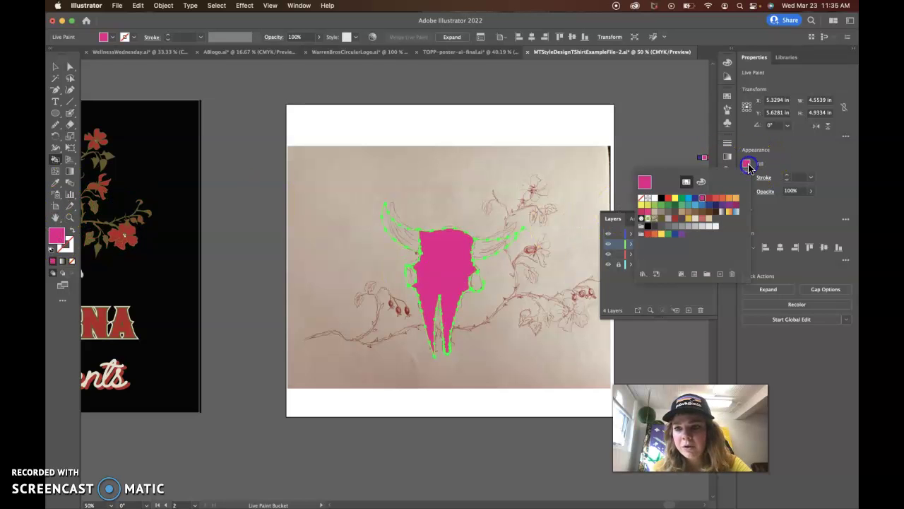
click(689, 198)
click(487, 249)
click(490, 245)
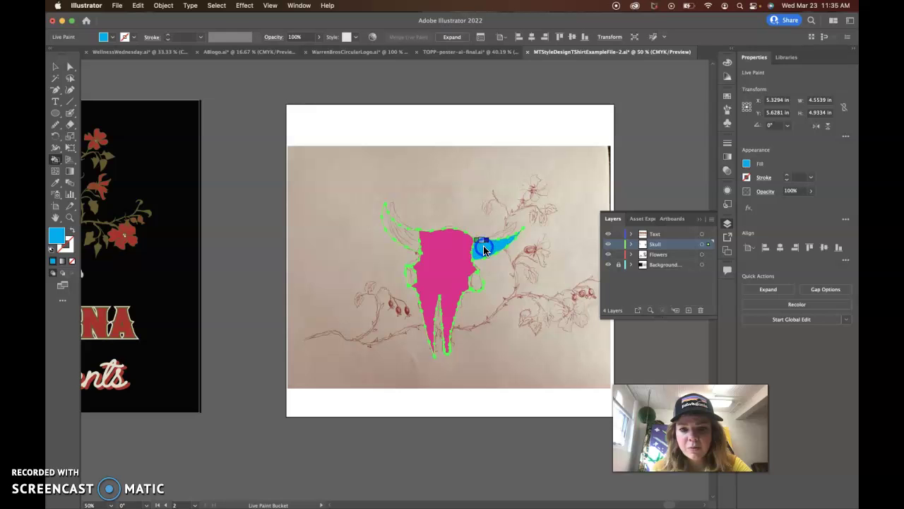
click(407, 246)
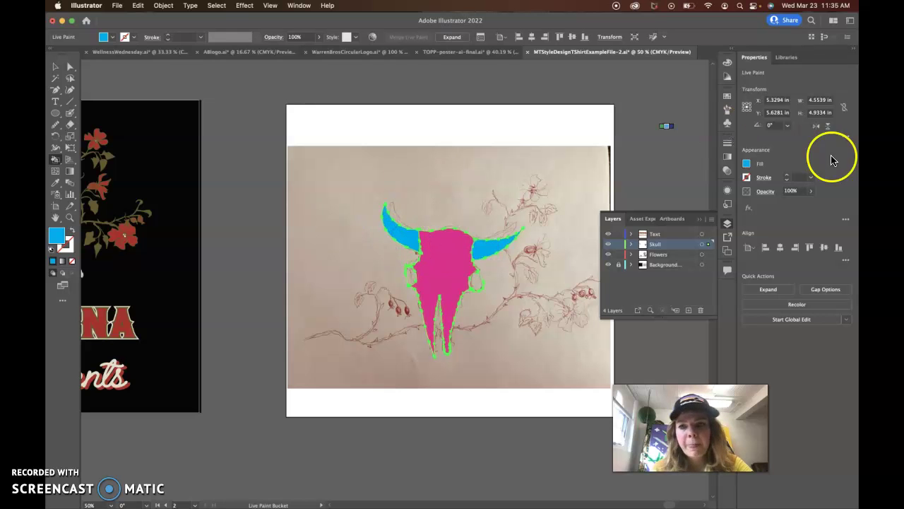
- Fill both eye sockets teal, then deselect the painted skull
click(747, 169)
click(688, 204)
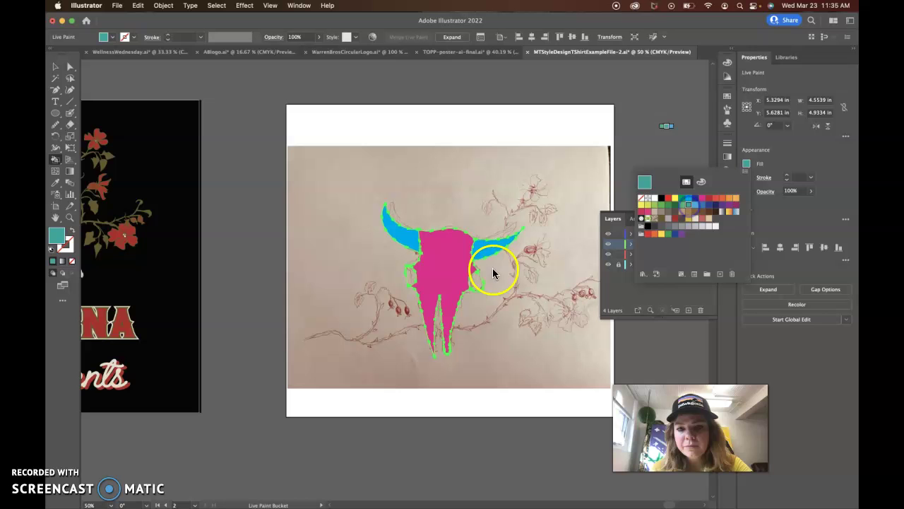
click(477, 284)
click(408, 276)
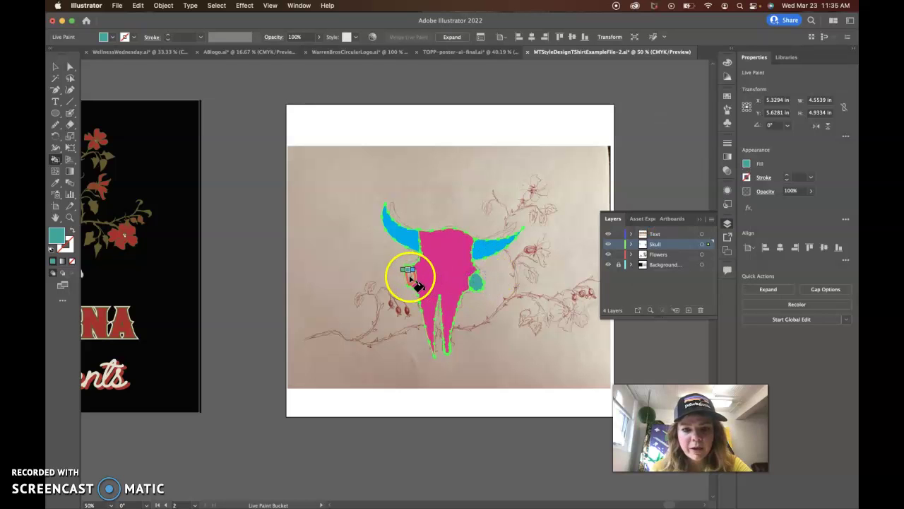
click(458, 318)
click(56, 65)
click(274, 117)
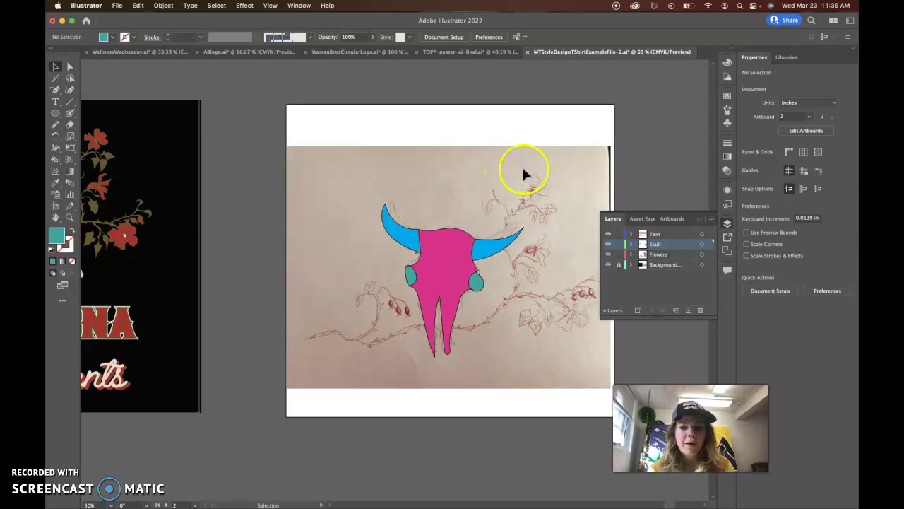
click(699, 218)
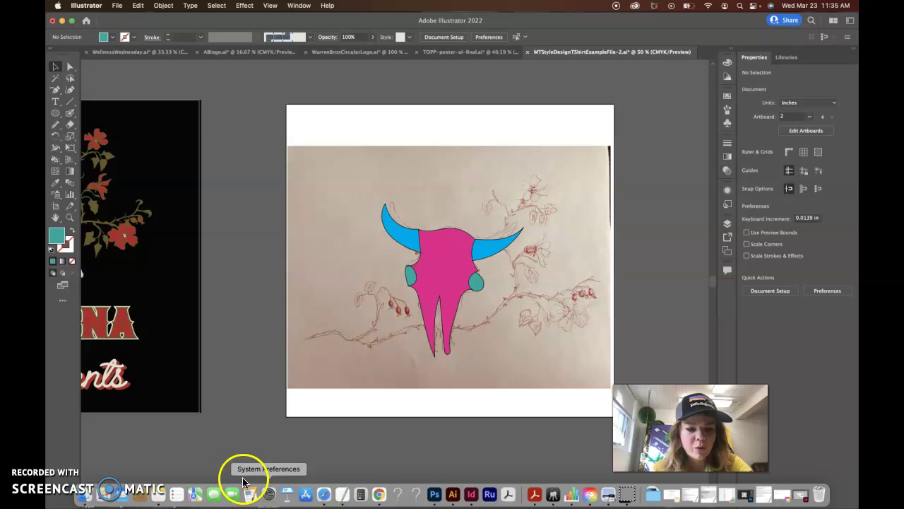
drag(116, 21, 330, 31)
click(167, 349)
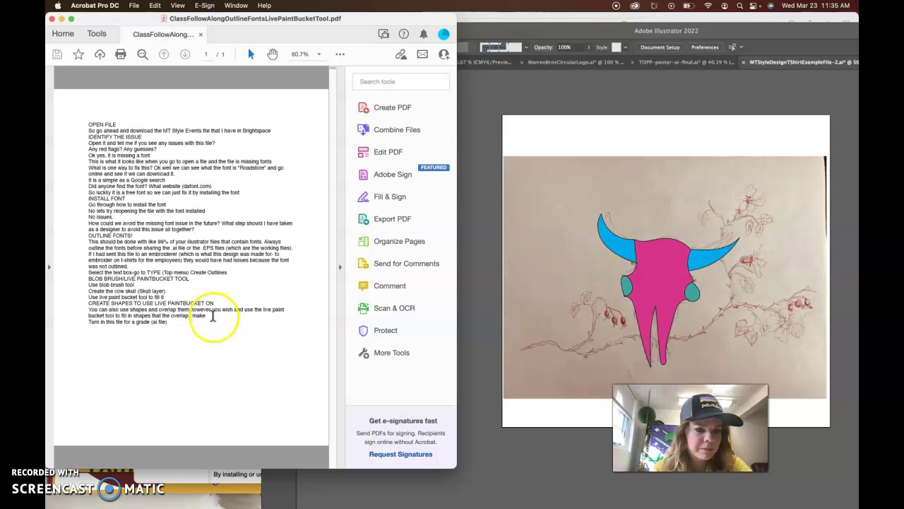
click(534, 106)
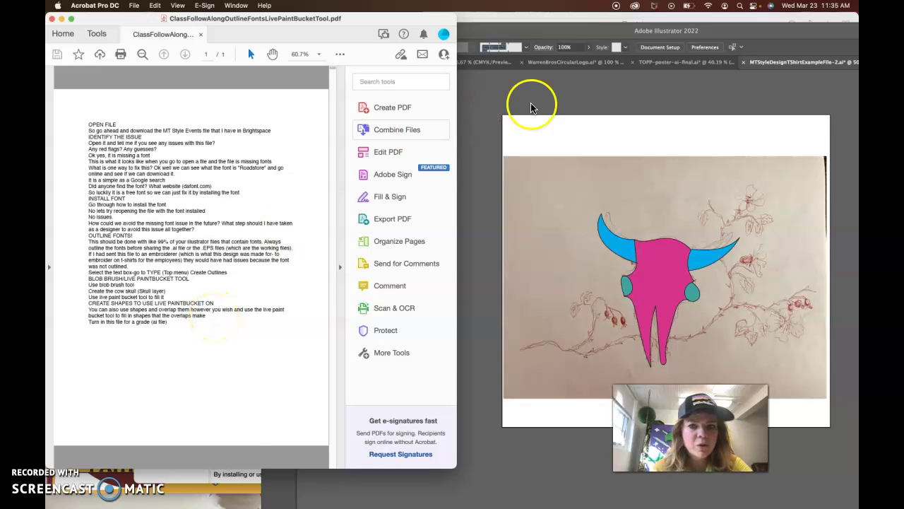
- Draw a circle near the artboard's top-left corner as an unfilled outline
double_click(598, 34)
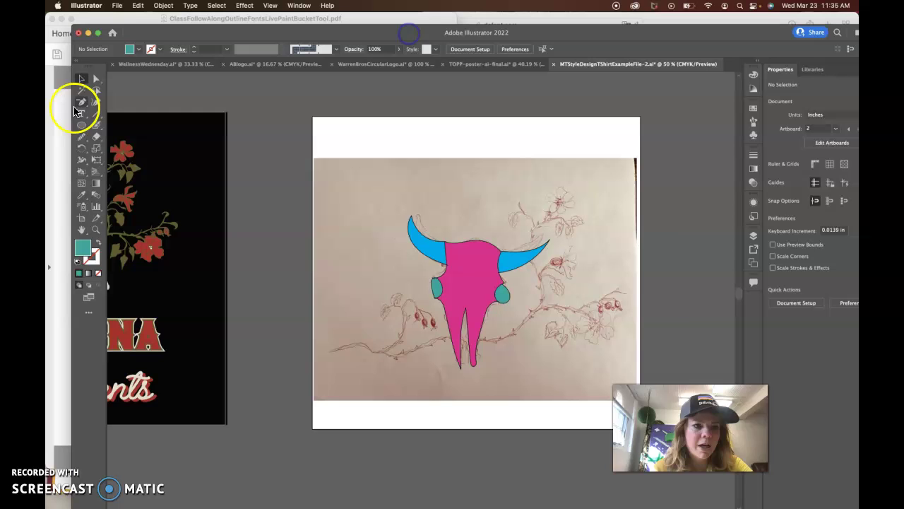
click(81, 124)
drag(327, 138, 396, 201)
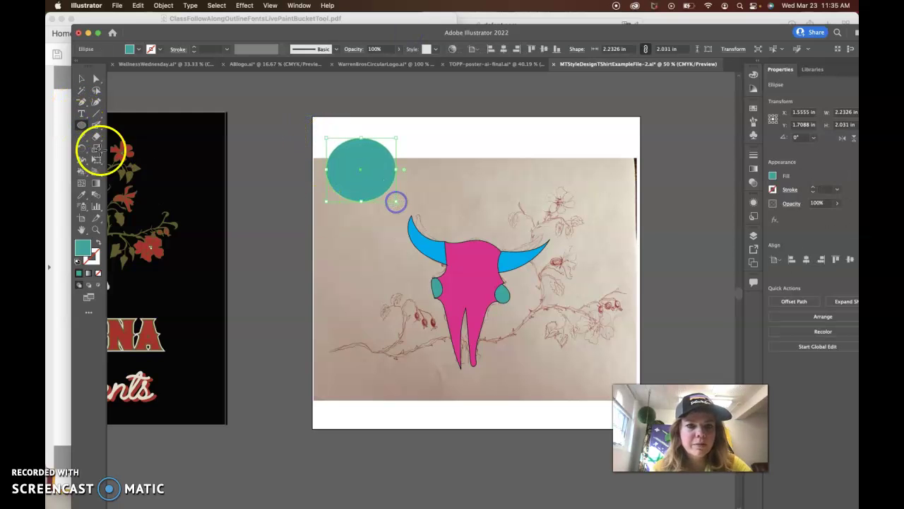
click(98, 242)
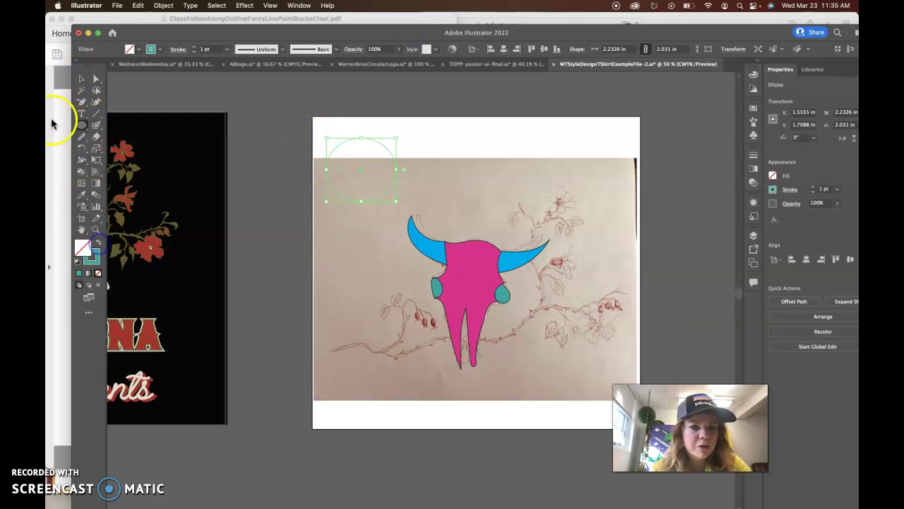
- Alt-drag an overlapping copy of the circle to the right and select both circles
click(72, 77)
click(279, 157)
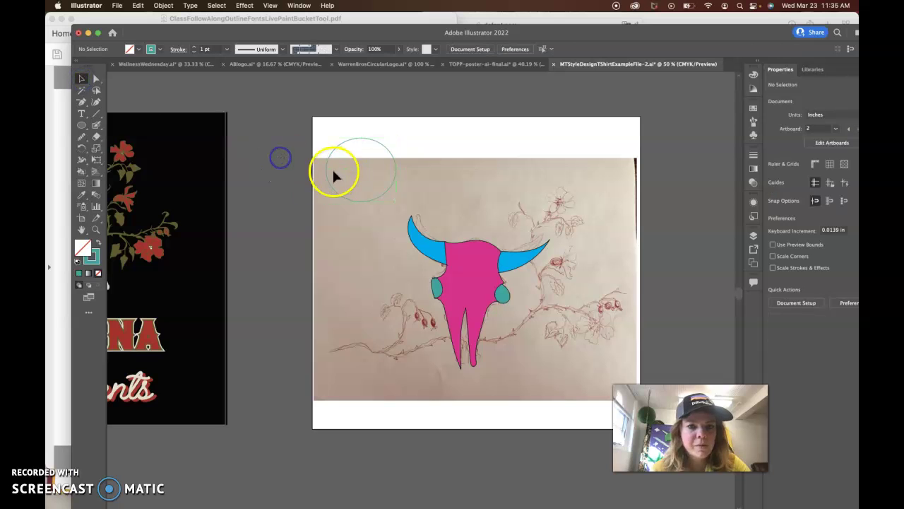
drag(326, 171, 402, 136)
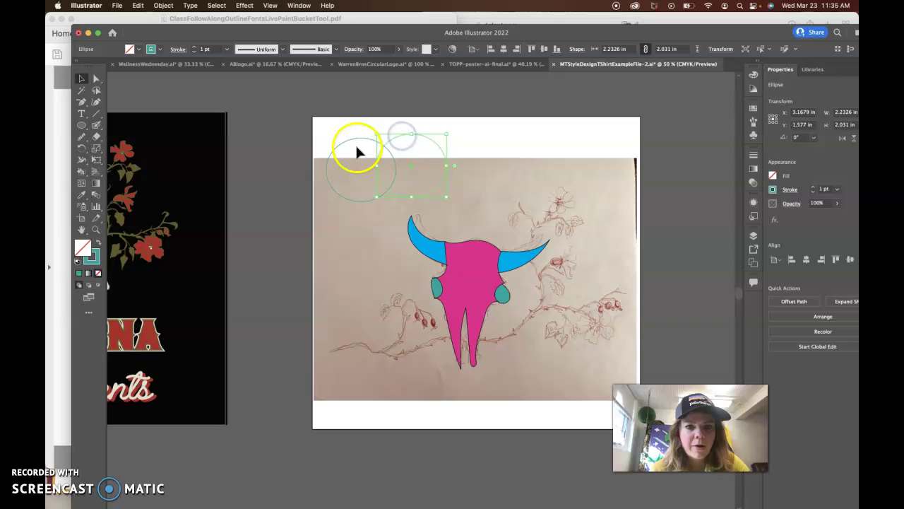
shift+click(344, 144)
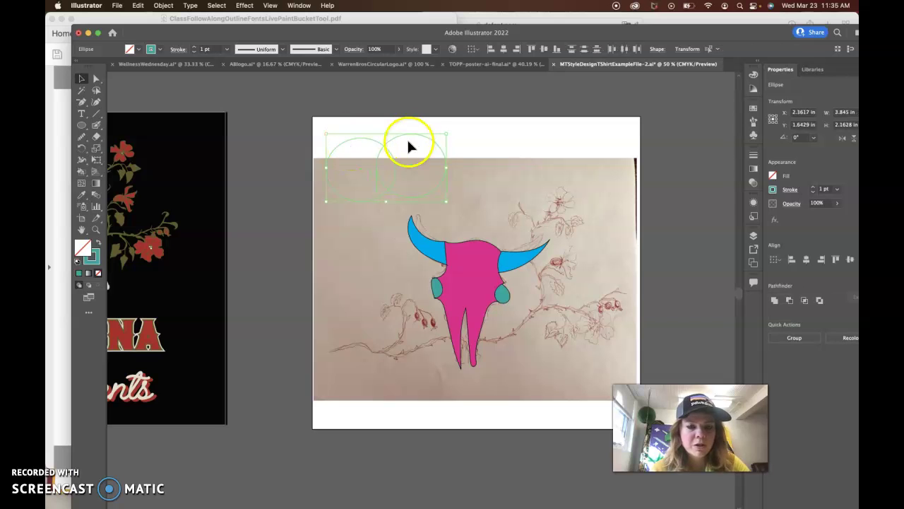
- Live-paint the left circle's crescent green and the overlap between the circles pink
click(80, 172)
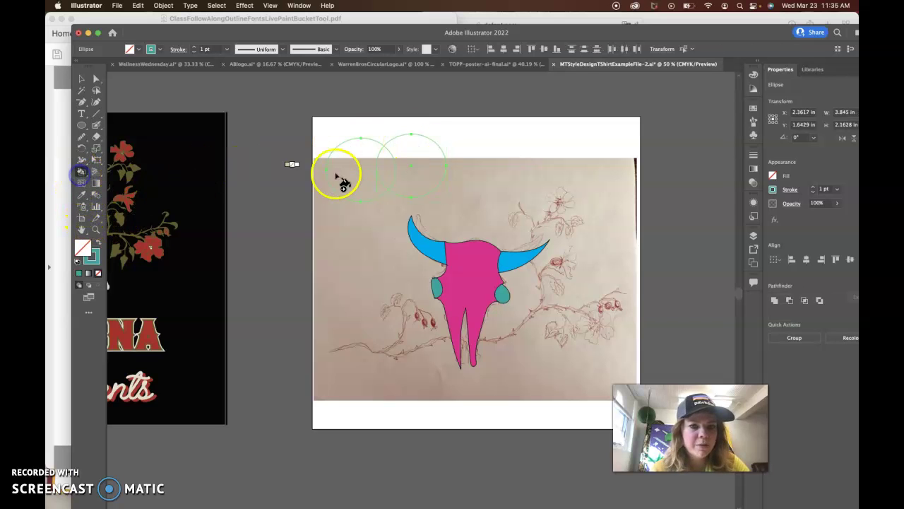
click(773, 175)
click(709, 211)
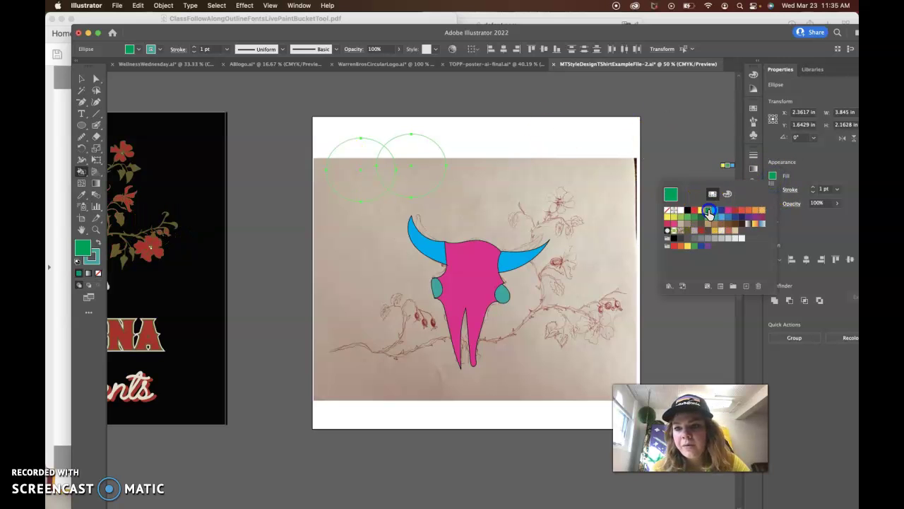
click(358, 164)
click(773, 176)
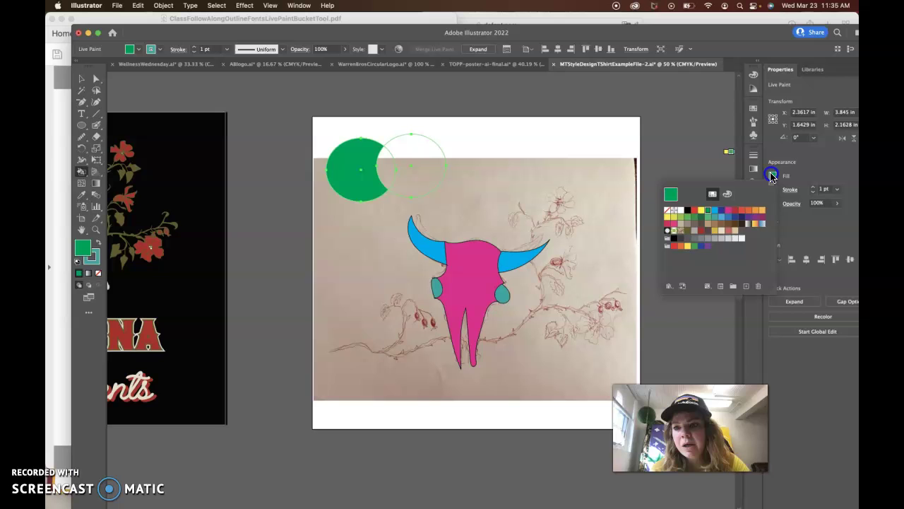
click(728, 210)
click(383, 172)
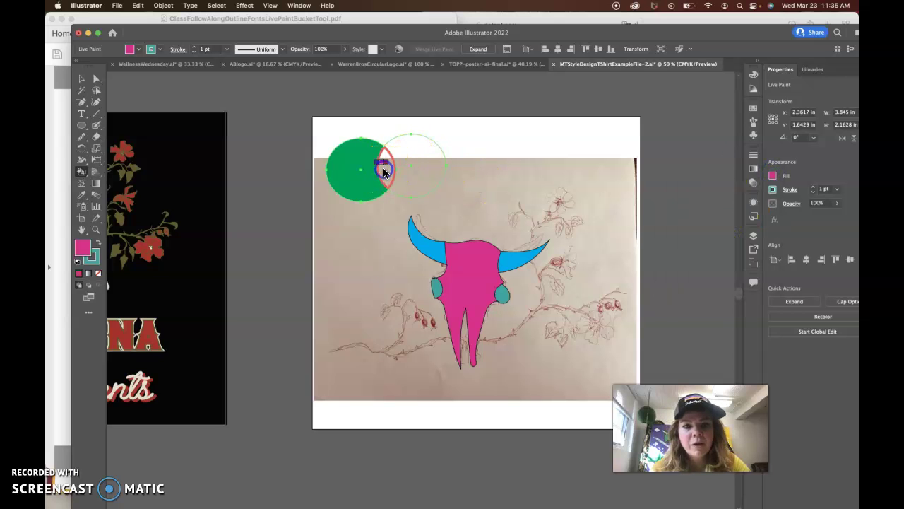
- Fill the right circle orange and deselect the painted circles
click(773, 176)
click(760, 211)
click(417, 167)
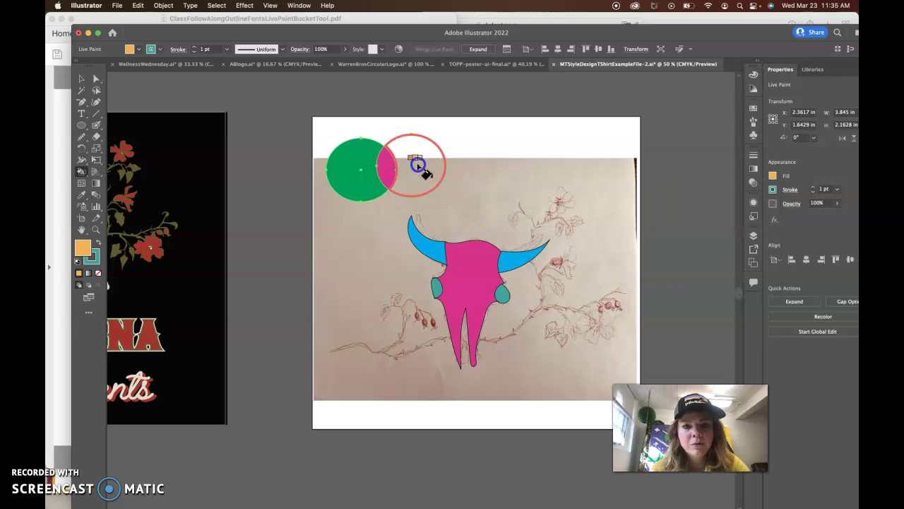
click(424, 168)
click(83, 80)
click(273, 111)
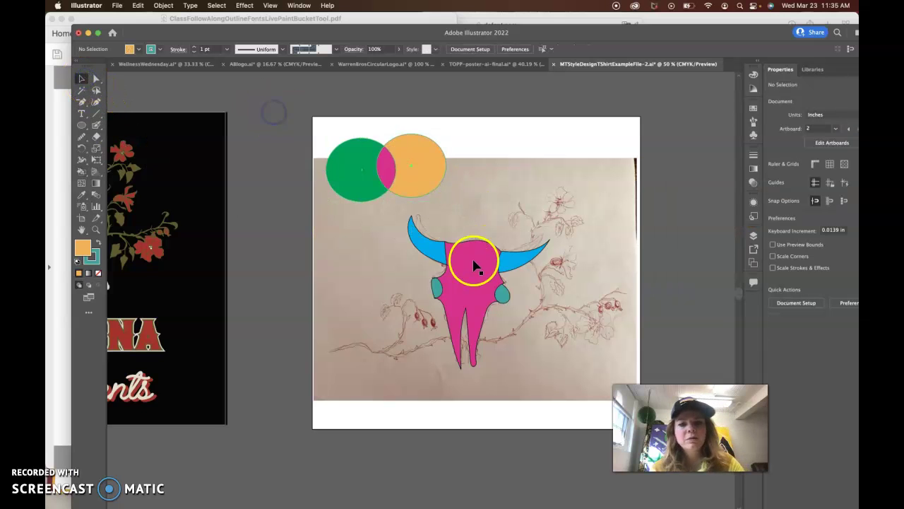
click(753, 235)
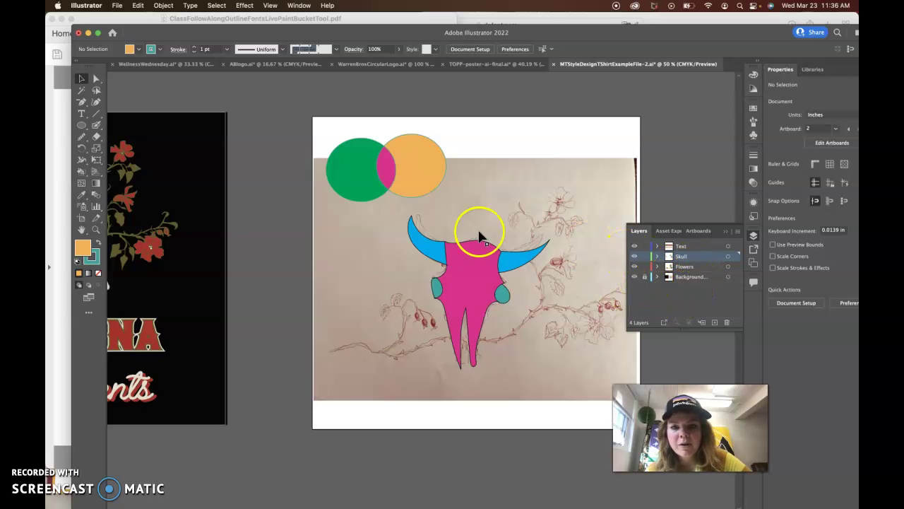
- Select the two overlapping practice circles and delete them
click(406, 178)
key(k)
click(338, 158)
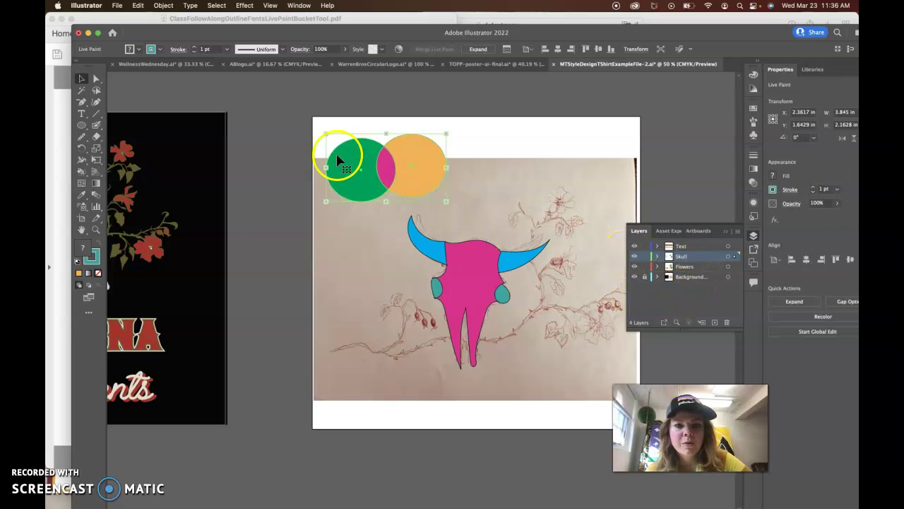
click(468, 125)
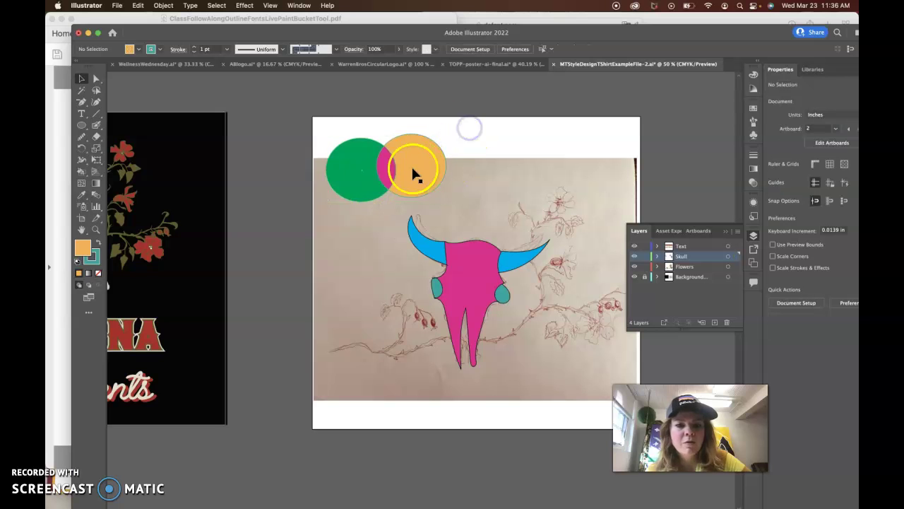
click(492, 305)
click(542, 87)
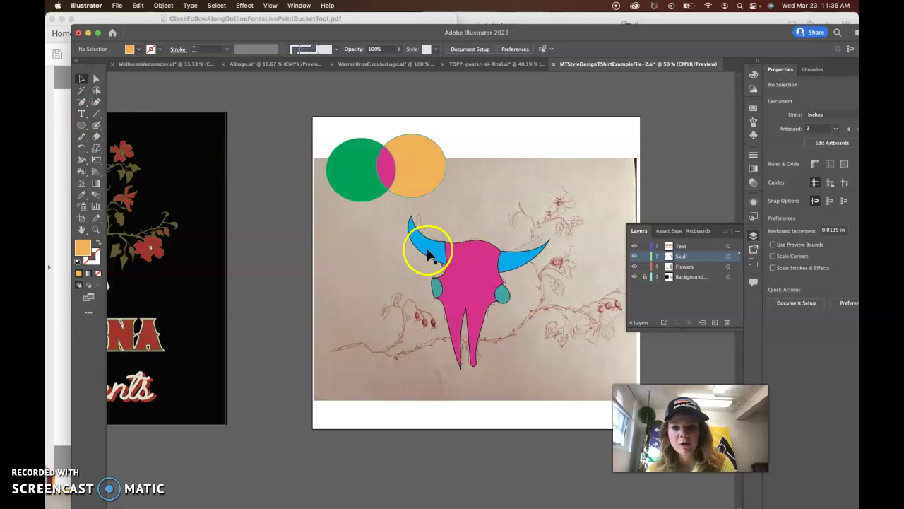
click(402, 170)
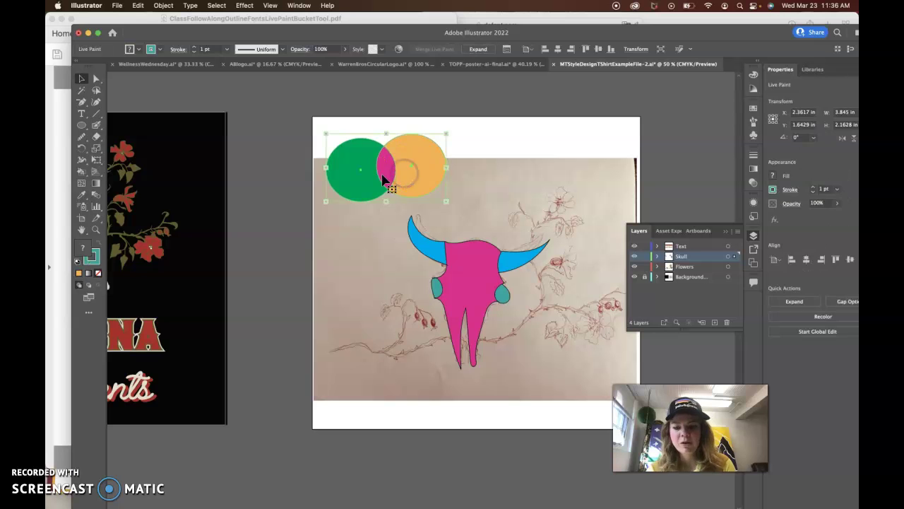
key(Delete)
- Save the T-shirt design file with Cmd+S and switch over to Safari
click(473, 282)
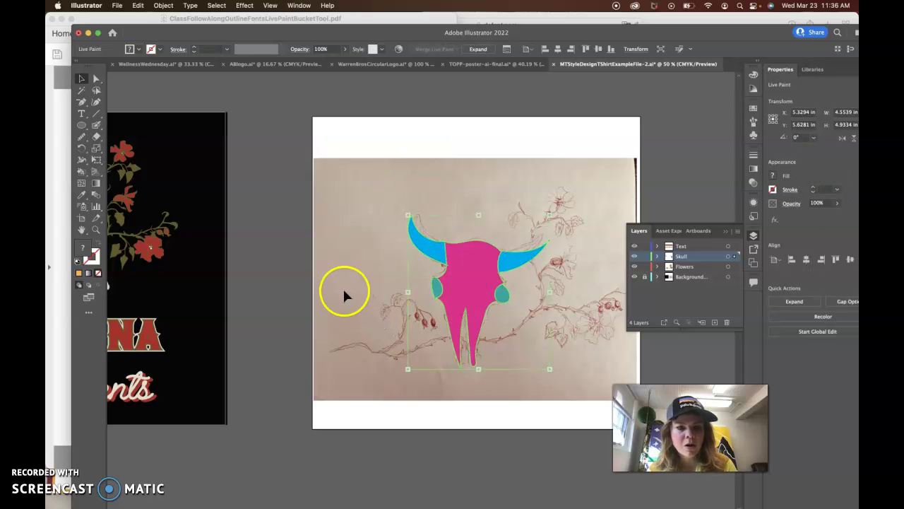
click(265, 270)
scroll(260, 274, left, 5)
click(296, 320)
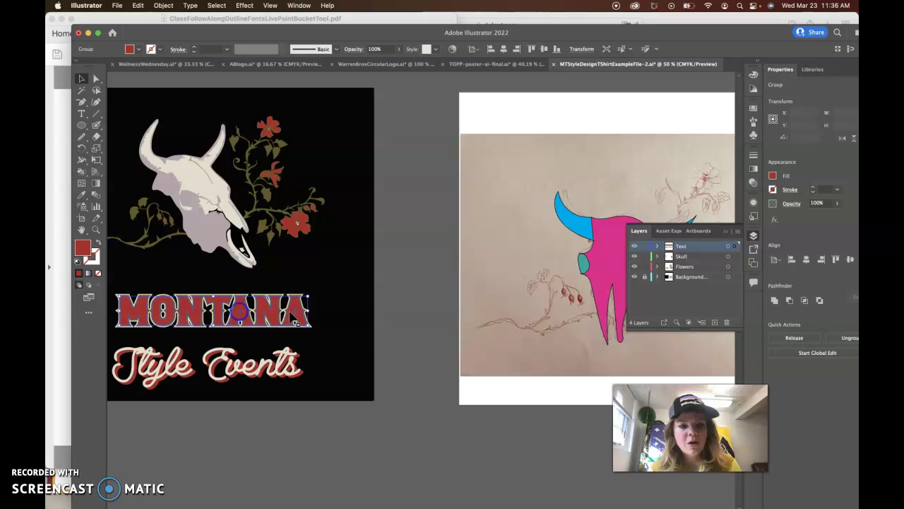
click(436, 344)
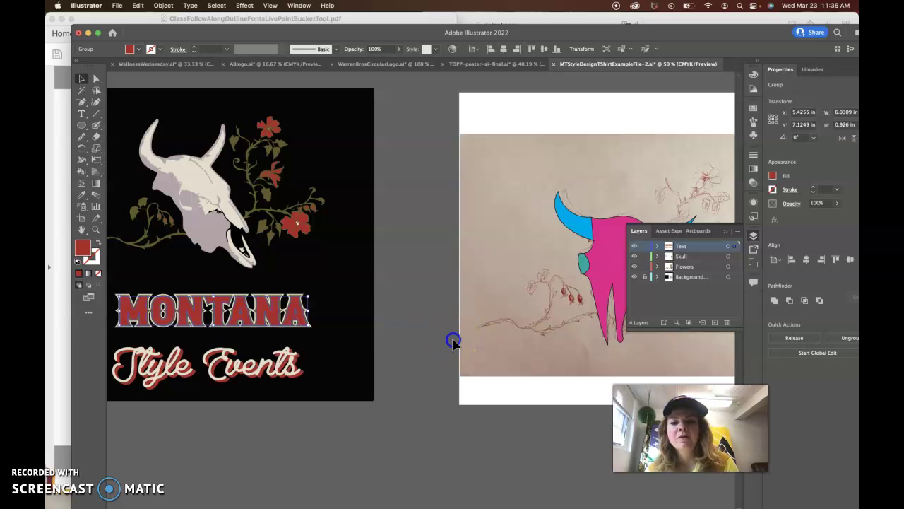
click(453, 342)
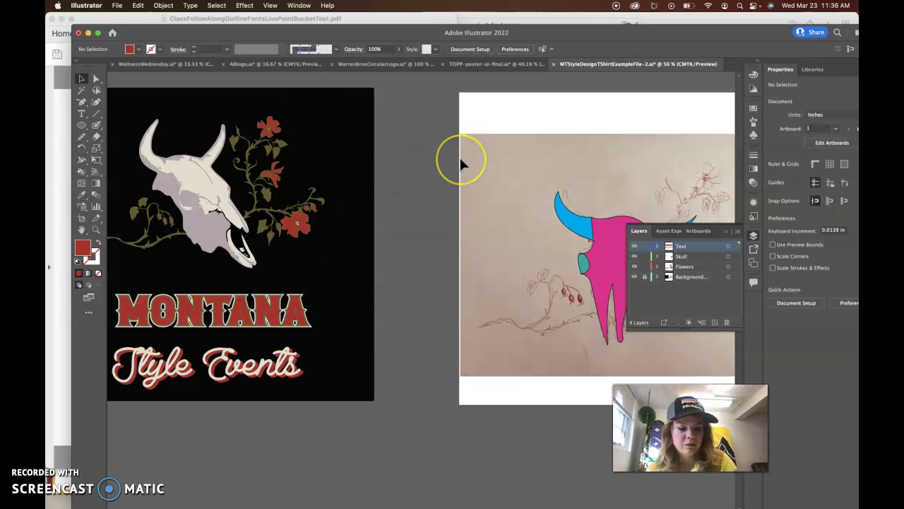
key(super+s)
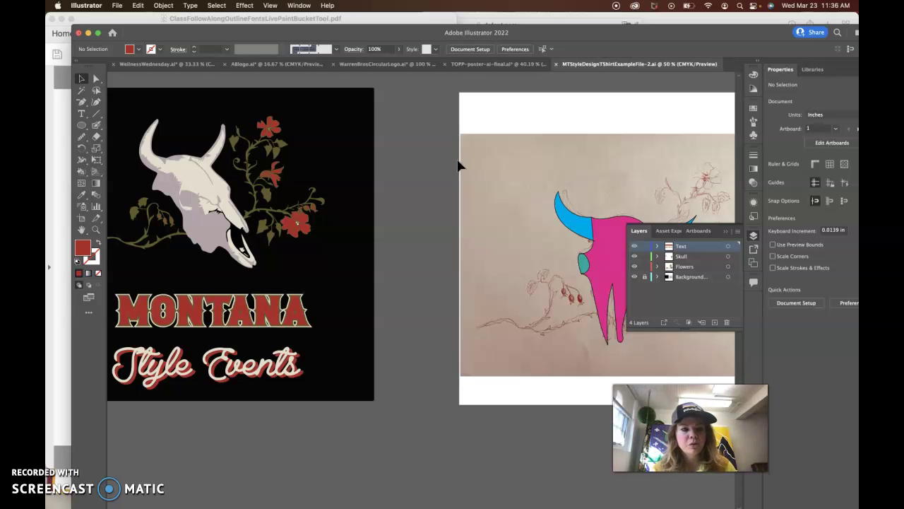
click(158, 20)
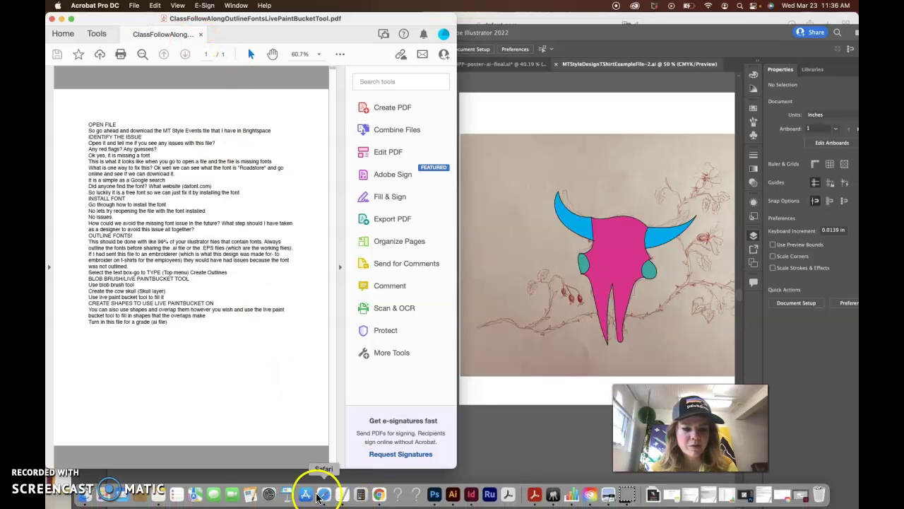
click(314, 495)
- Open the Week 9 page and scroll down to the MT Style Events follow-along file upload assignment
click(439, 44)
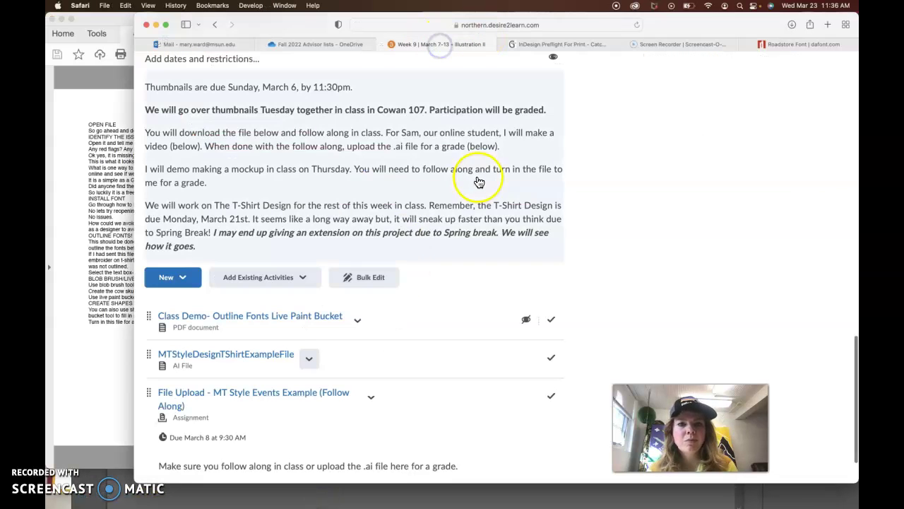
scroll(378, 272, down, 3)
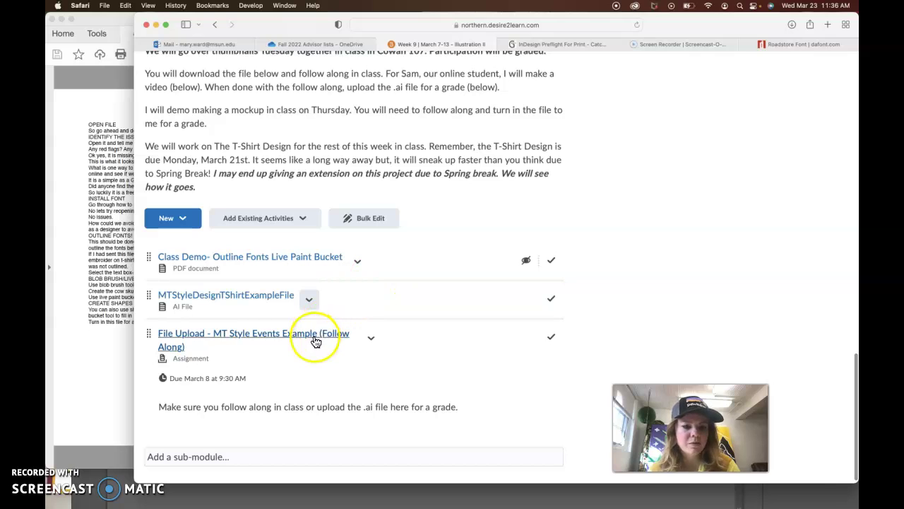